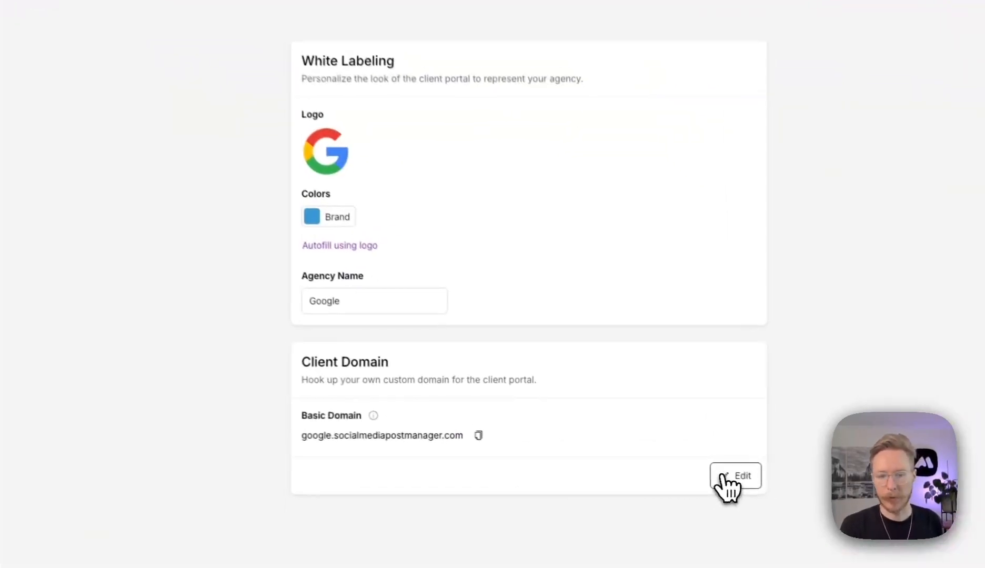
Start editing the Basic Domain, cancel without changes, then show the seven agency businesses.
click(709, 468)
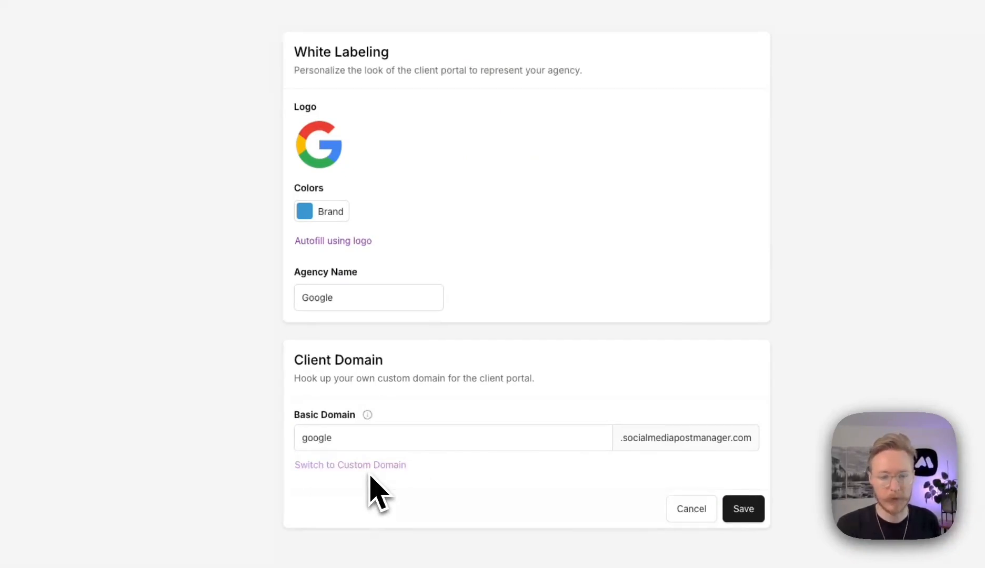
click(691, 513)
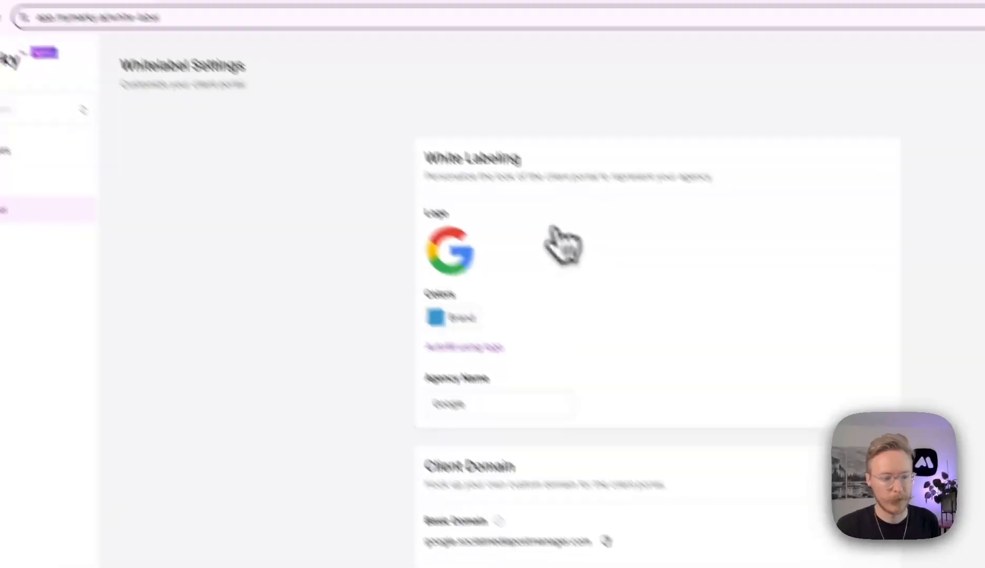
click(129, 153)
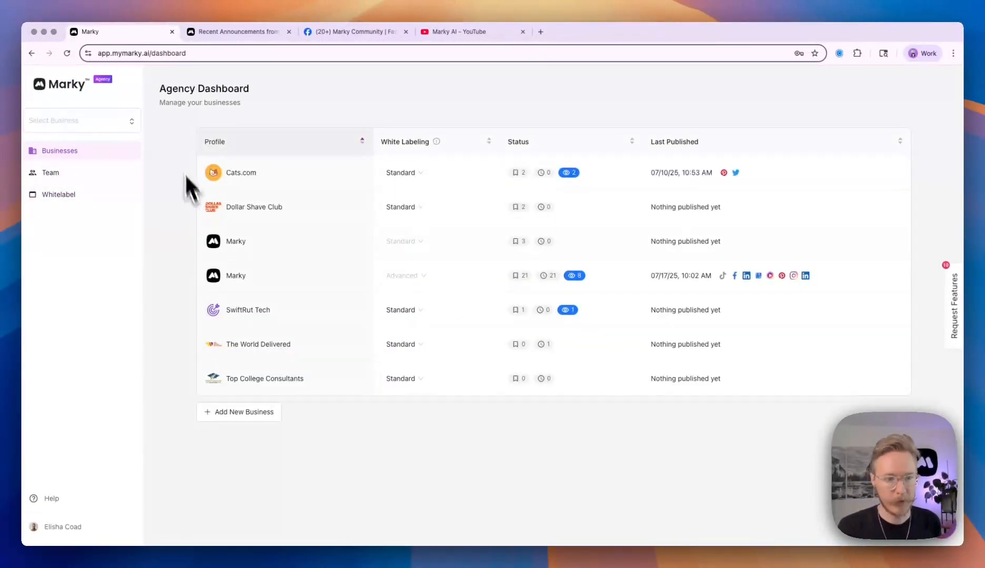
Flag the first testimonial draft of The Marky Community business as Ready for Review.
click(236, 275)
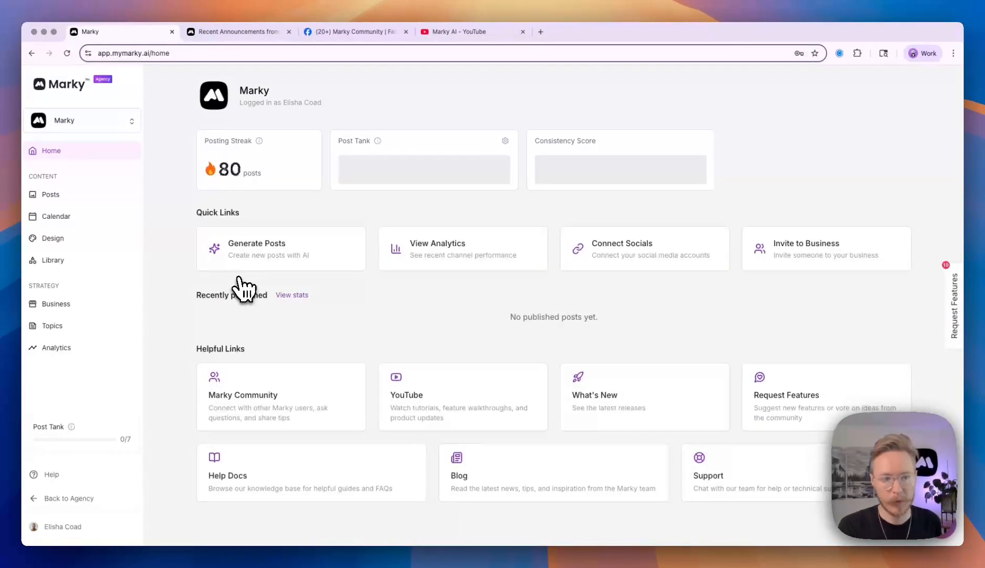
click(100, 203)
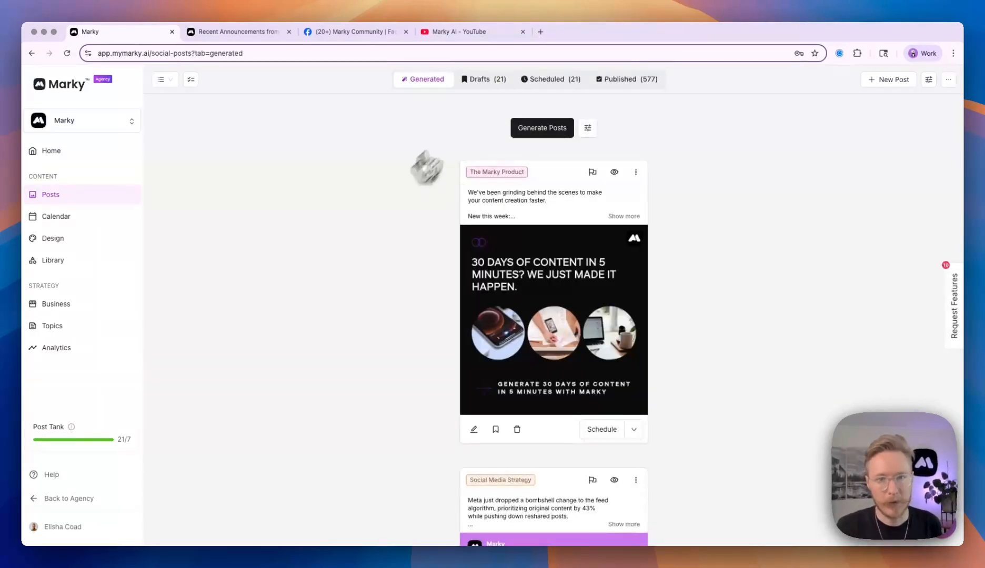
click(494, 87)
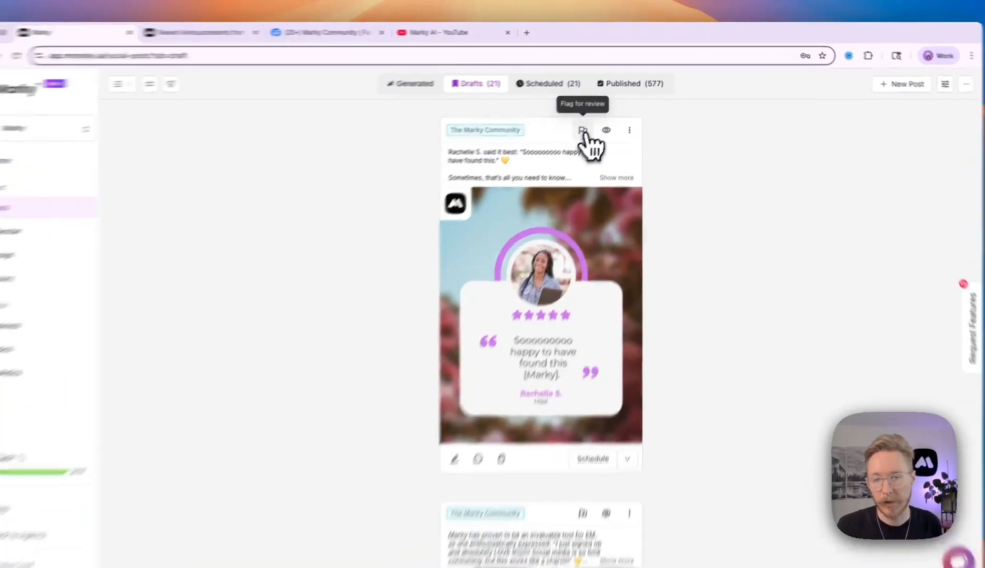
click(583, 130)
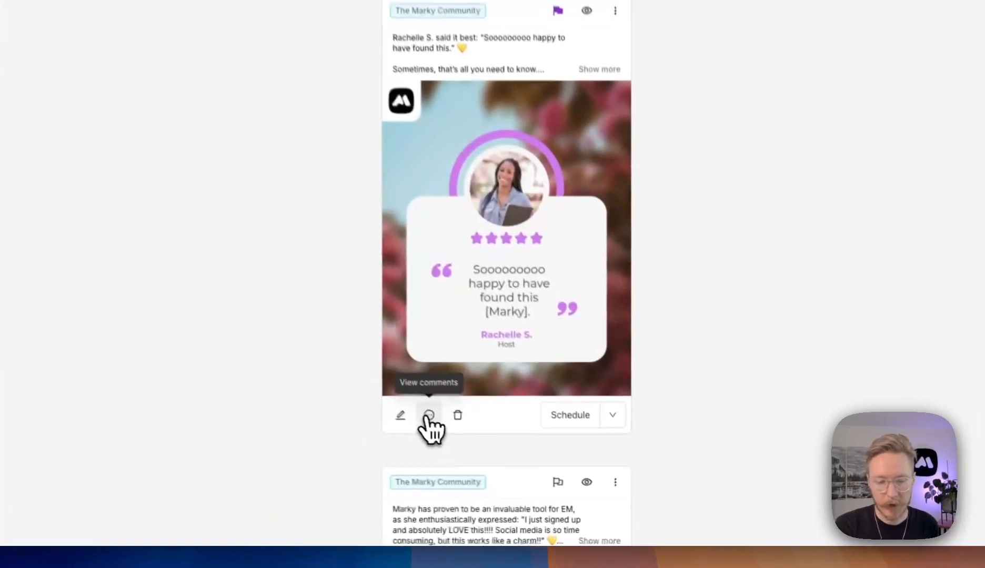
Post the comment 'This is looking great!' on the flagged draft and collapse the thread.
click(495, 448)
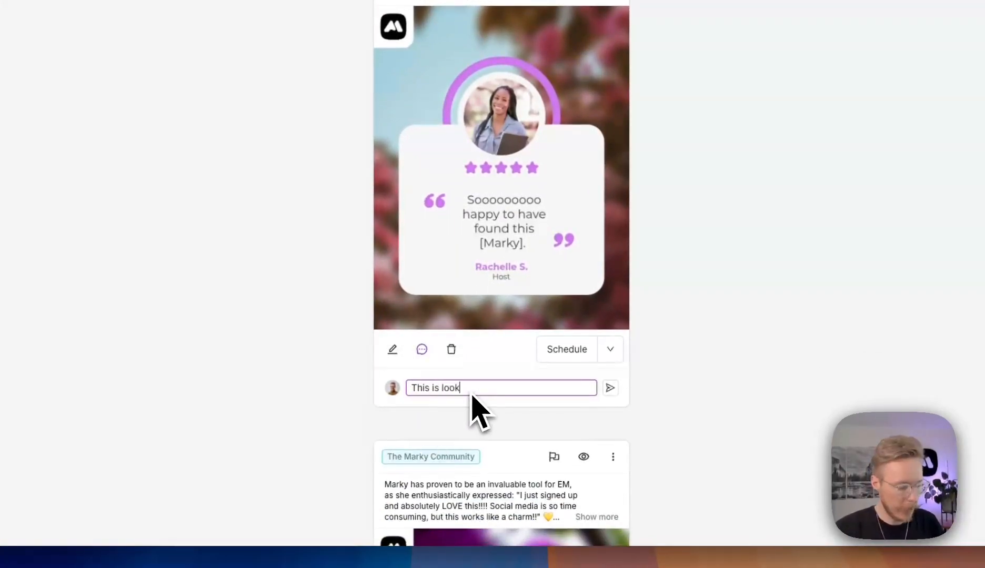
text(This is looking great!)
key(Return)
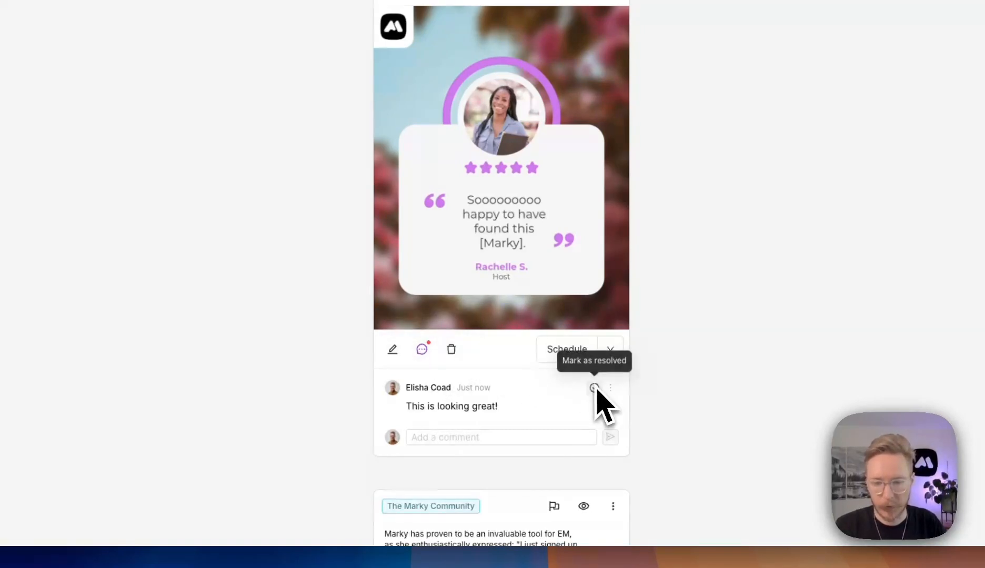
click(422, 350)
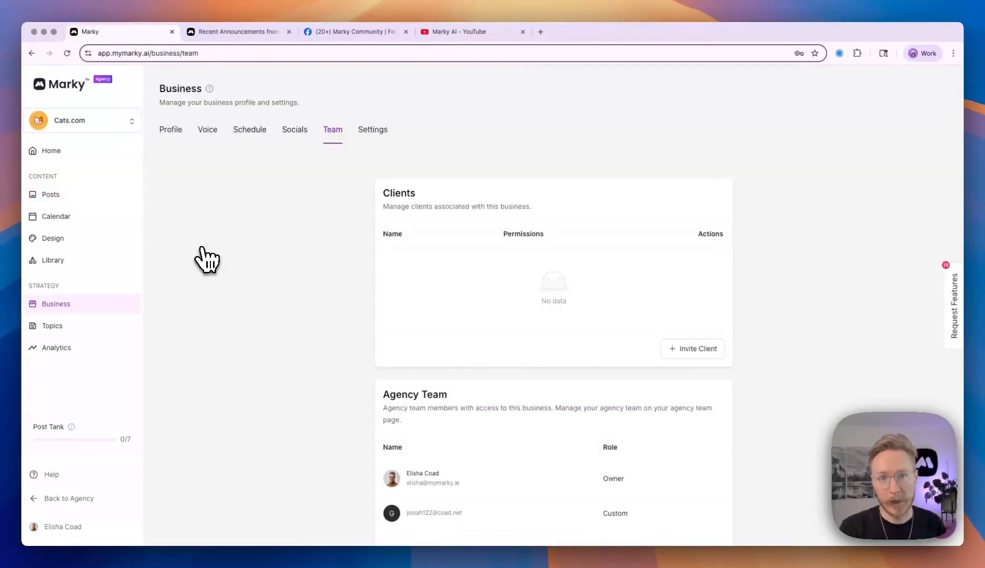
Open the Cats.com business's Team settings and review its current members.
click(68, 310)
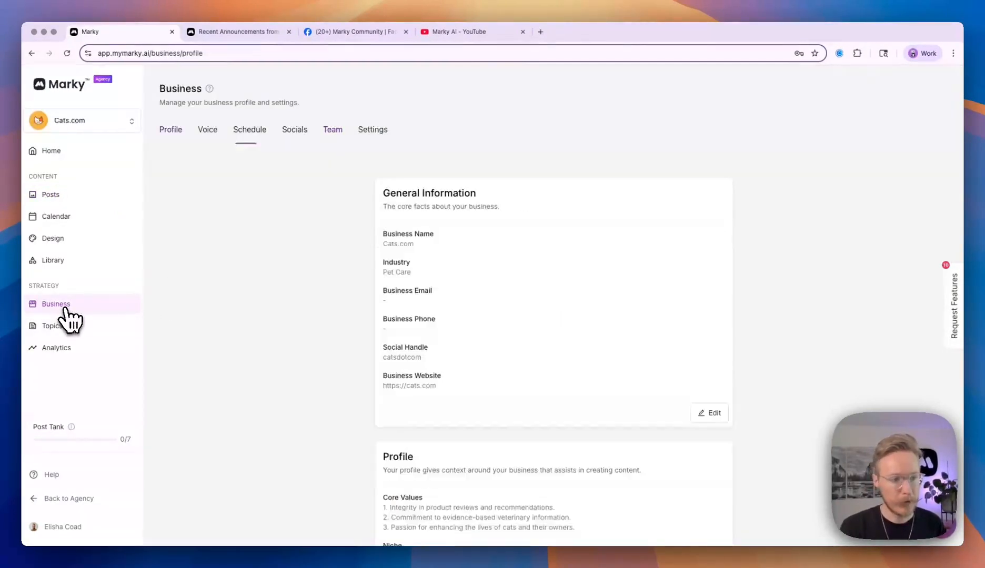
click(333, 130)
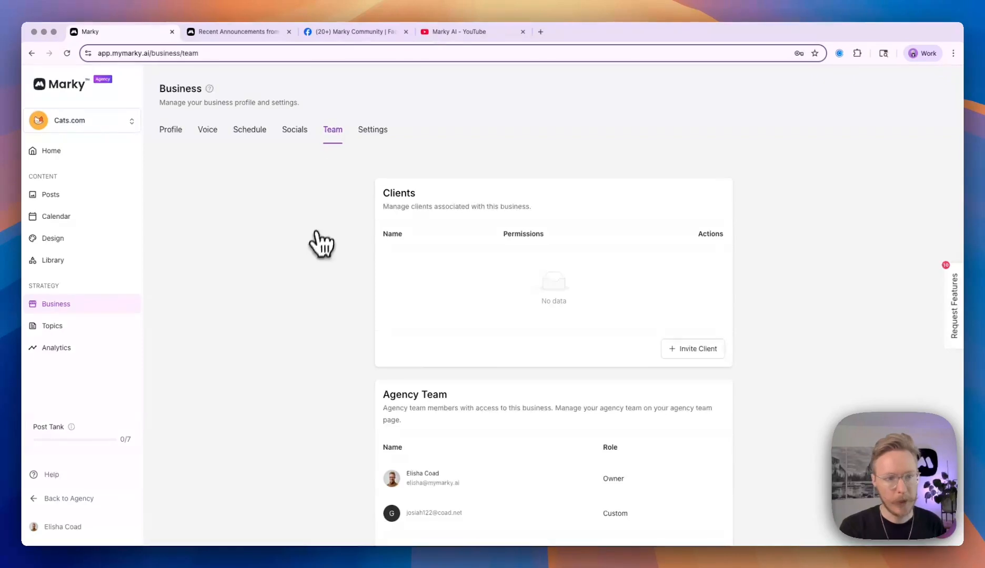
scroll(319, 248, down, 1)
scroll(319, 248, down, 1)
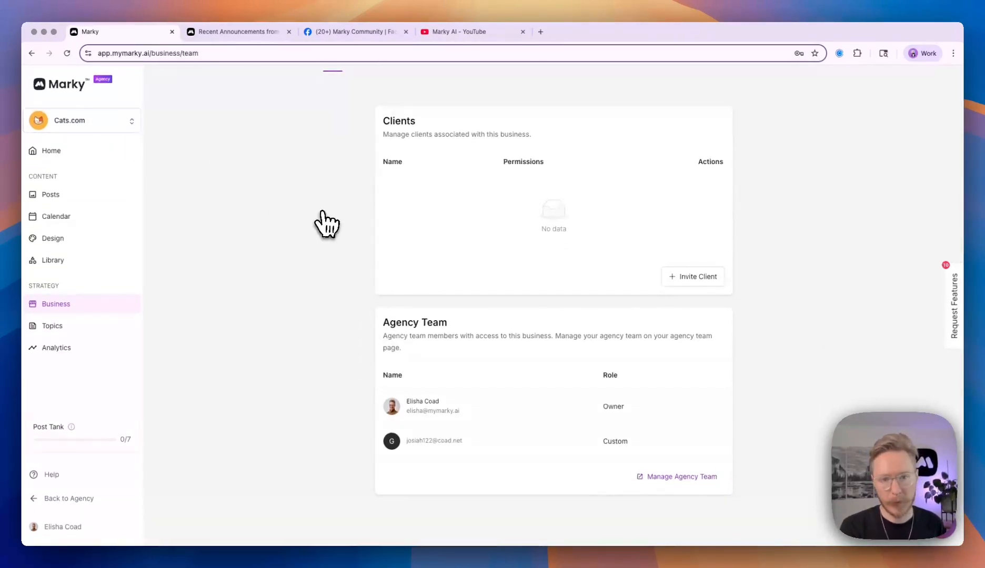
scroll(326, 223, up, 1)
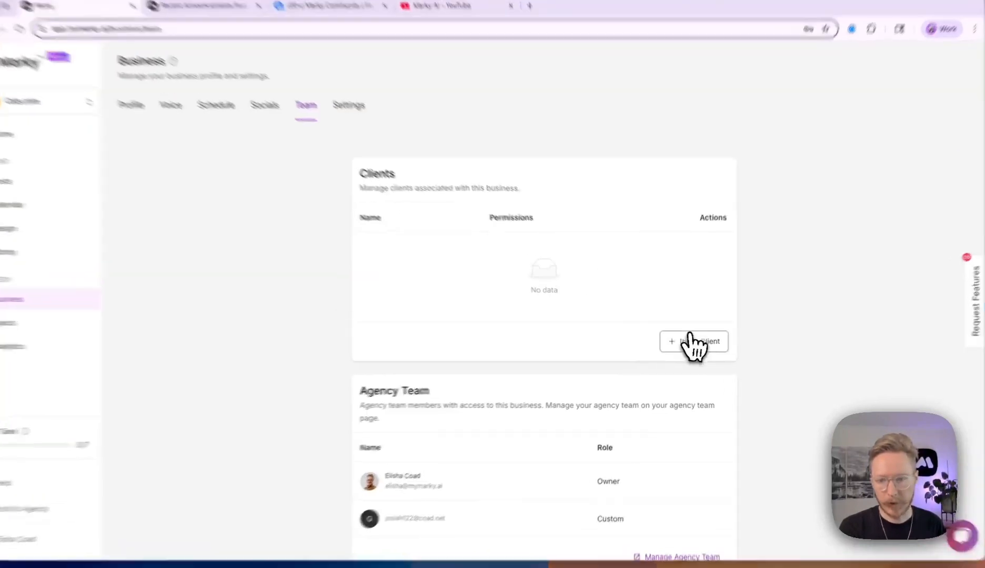
Invite a client to Cats.com using the saved e-mail suggestion, with Custom permissions.
click(694, 342)
click(544, 287)
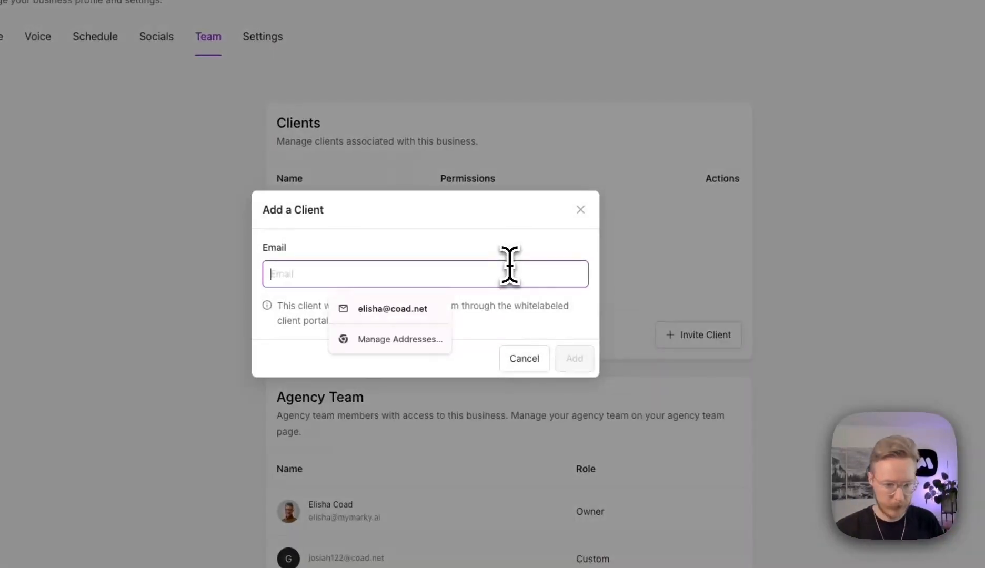
click(394, 310)
click(579, 360)
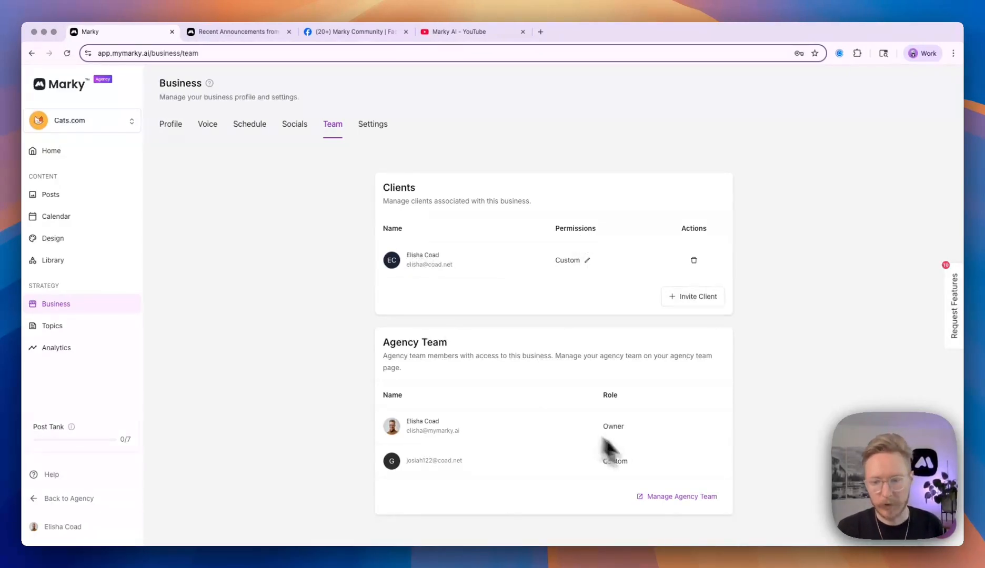
Copy the basic domain google.socialmediapostmanager.com from Whitelabel settings into a new browser tab.
click(658, 498)
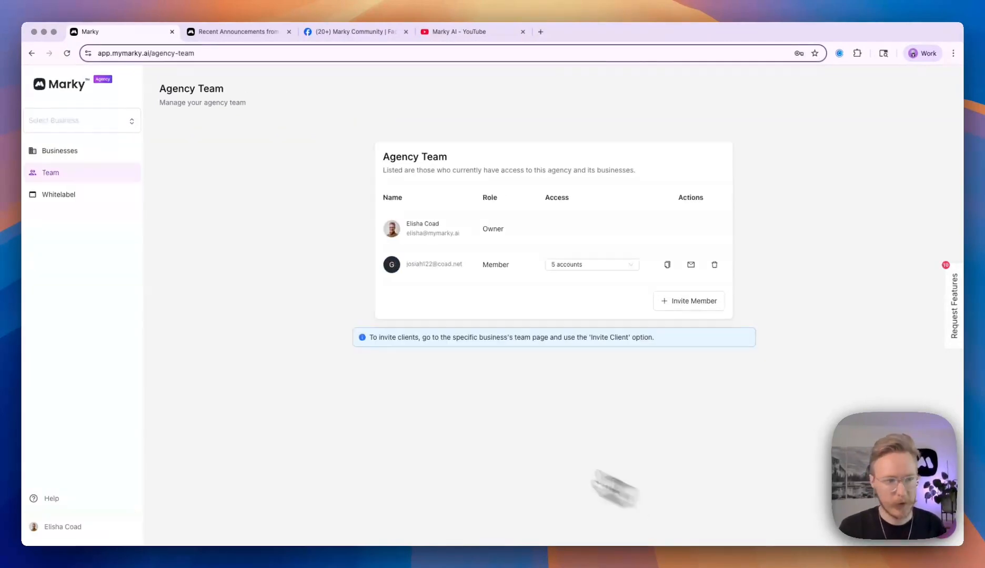
click(106, 196)
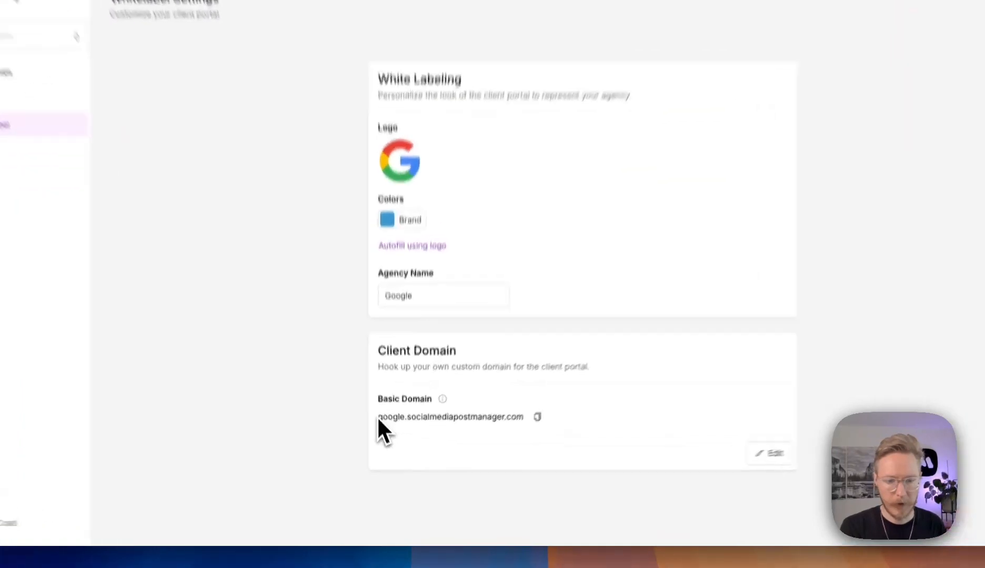
drag(384, 440, 506, 442)
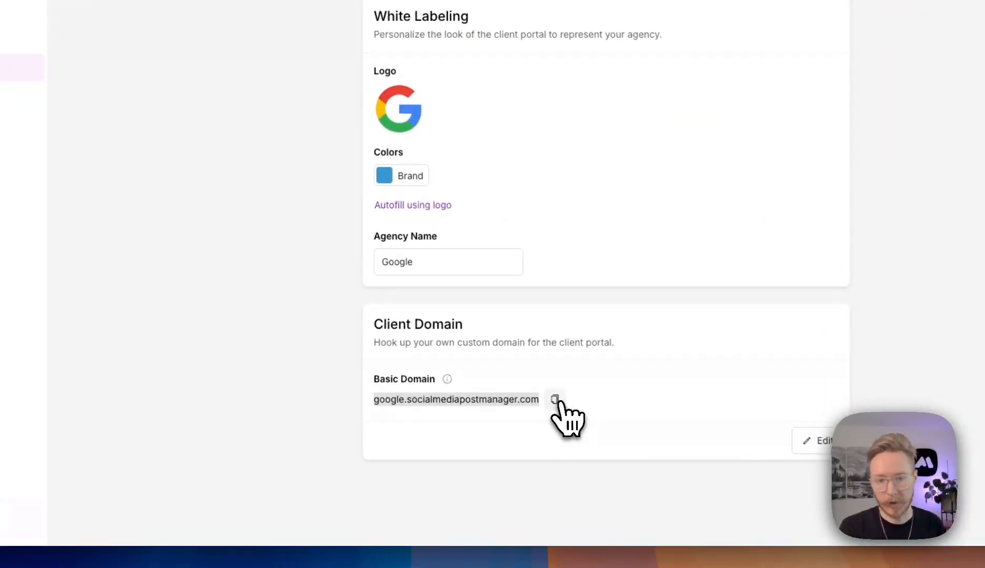
click(556, 400)
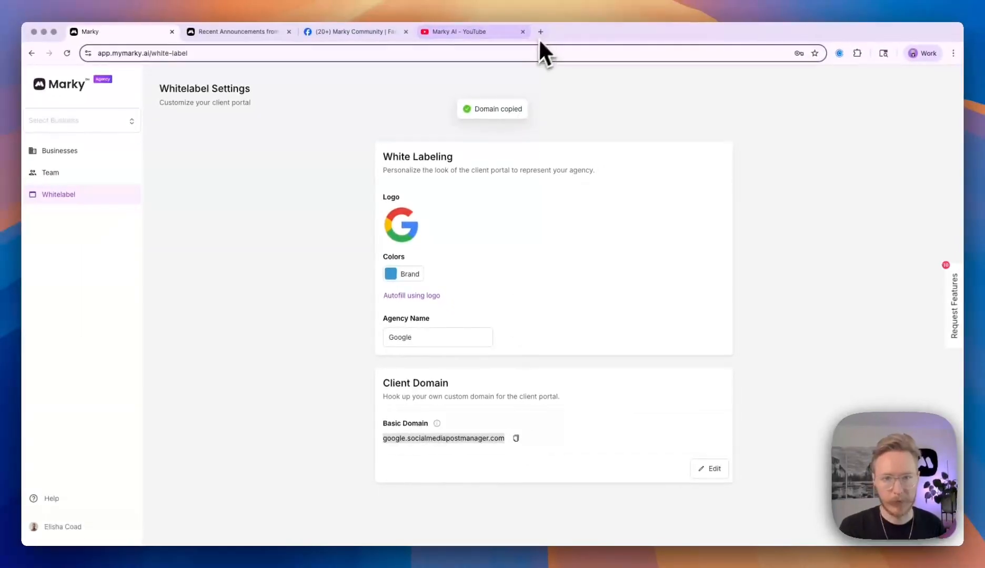
click(539, 32)
key(super+v)
Load the Google-branded client portal and log in with the saved client credentials.
key(Return)
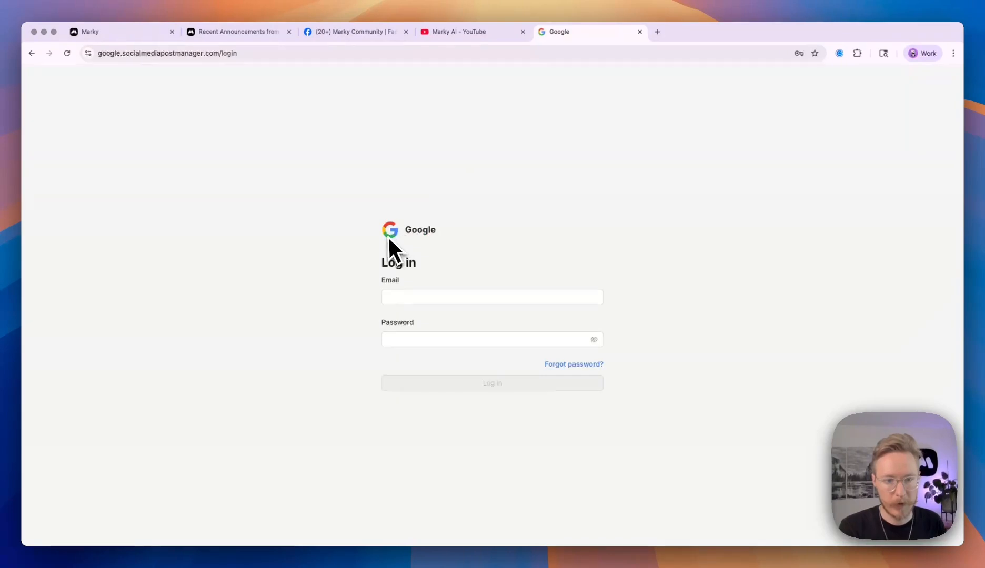
click(432, 293)
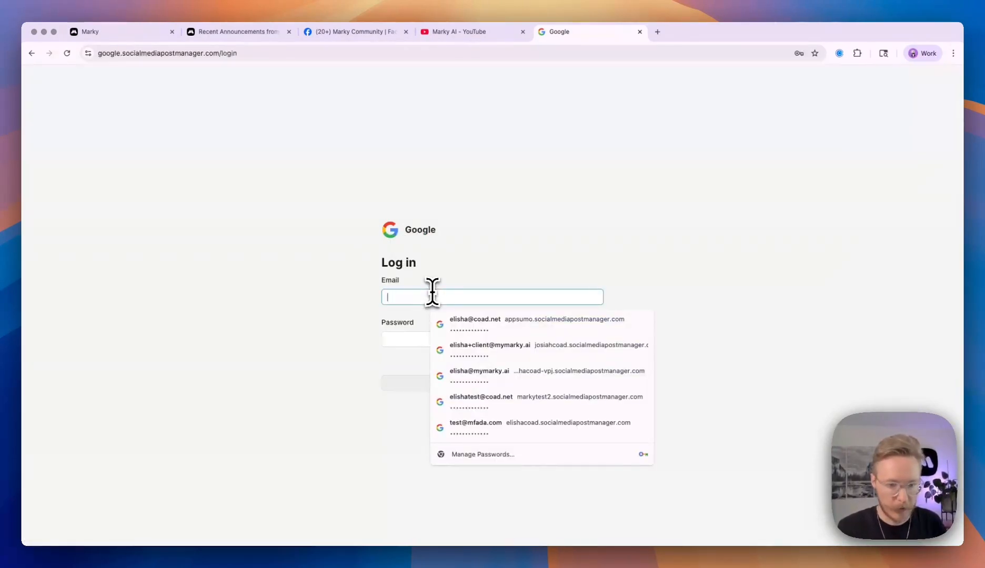
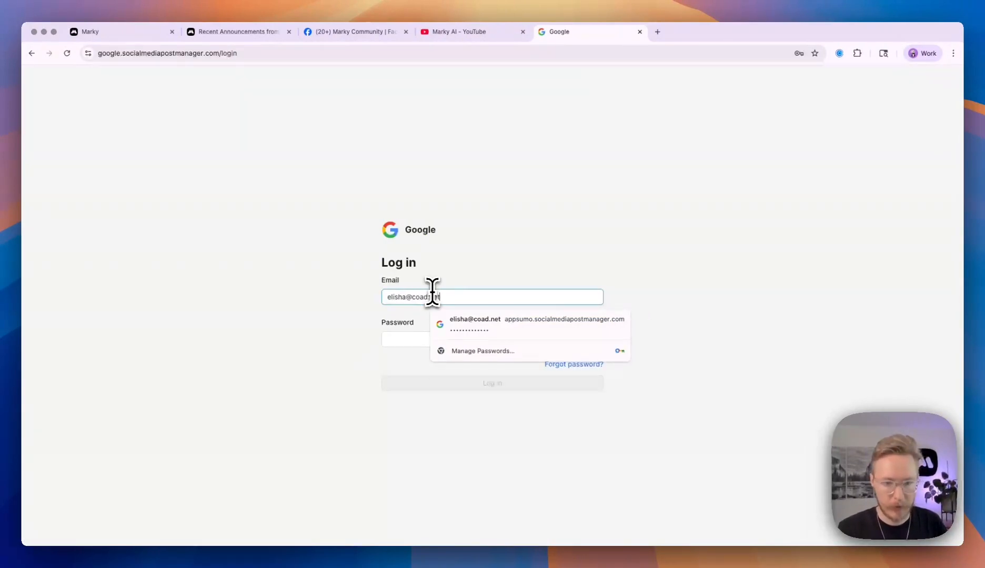
click(452, 321)
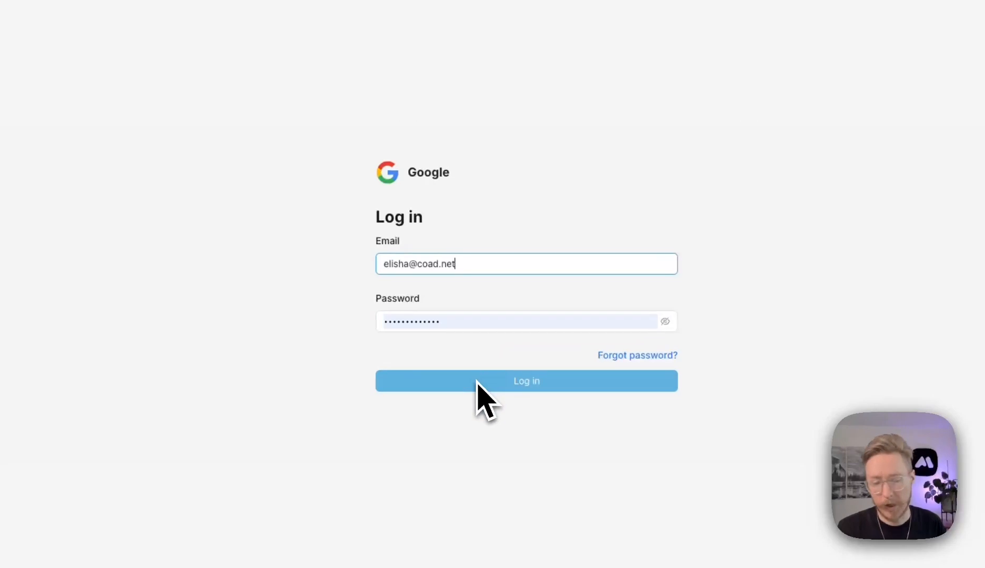
click(466, 317)
key(Escape)
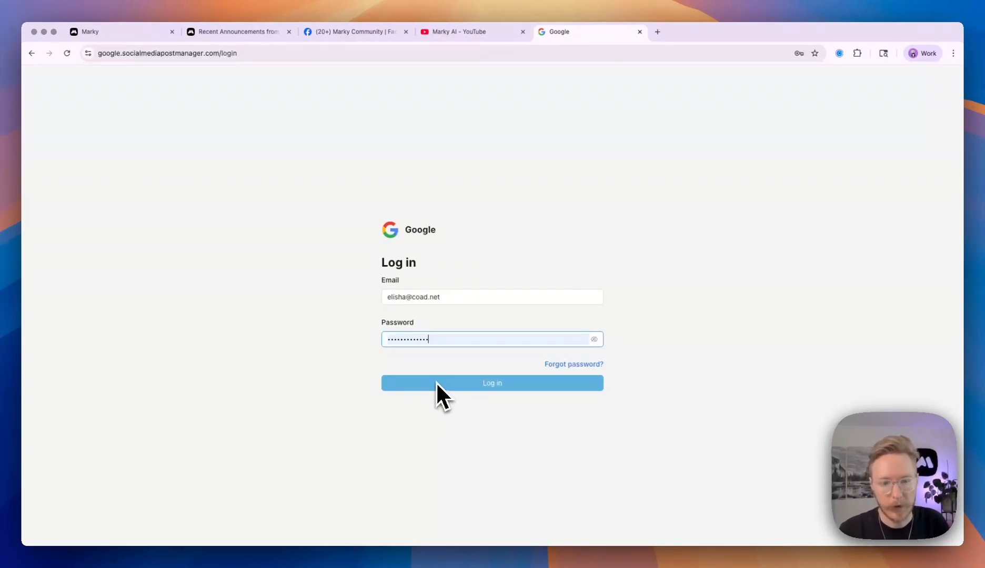
click(428, 385)
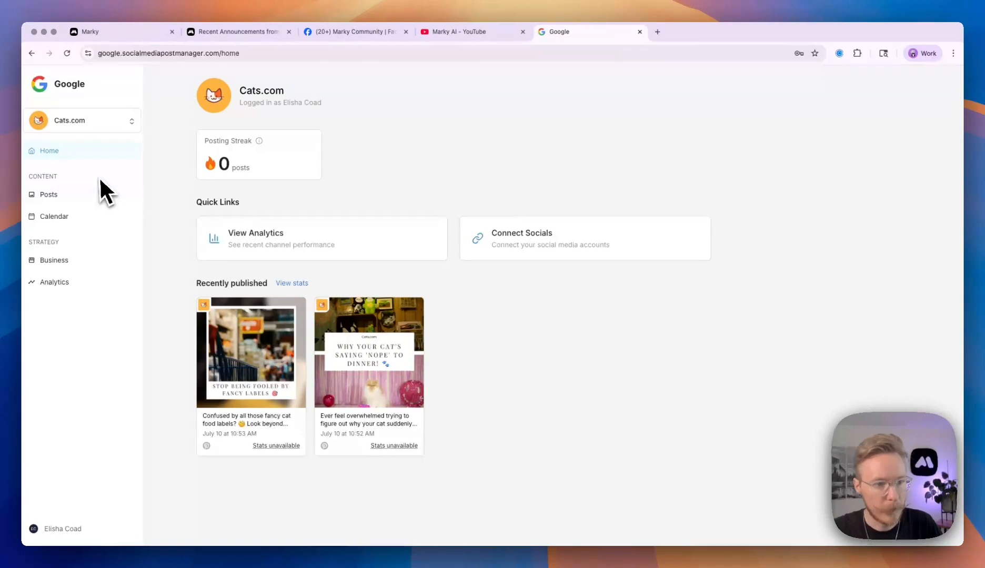
In the client portal, view Cats.com's drafts and open the first draft in the editor.
click(96, 203)
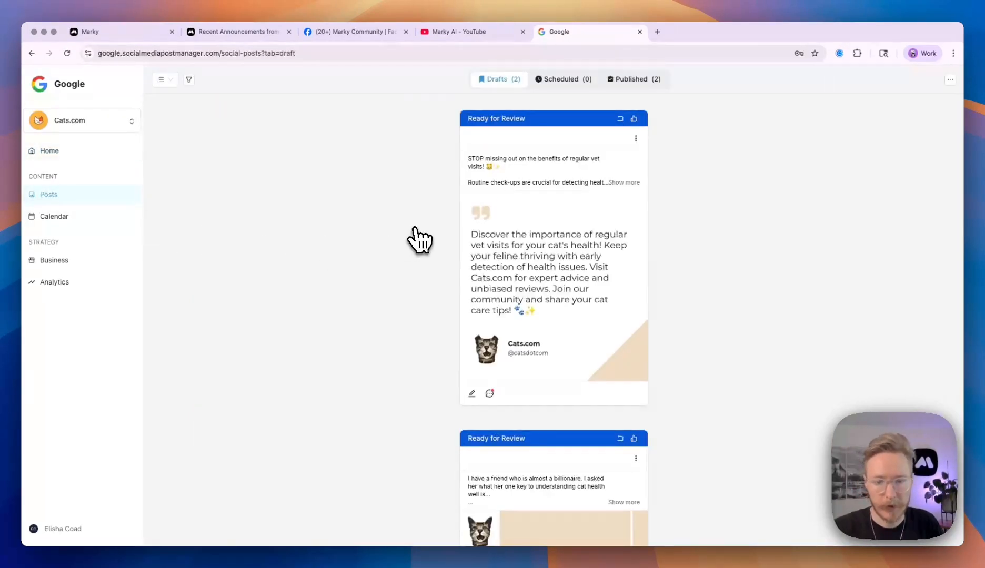
scroll(416, 240, down, 5)
scroll(418, 238, up, 5)
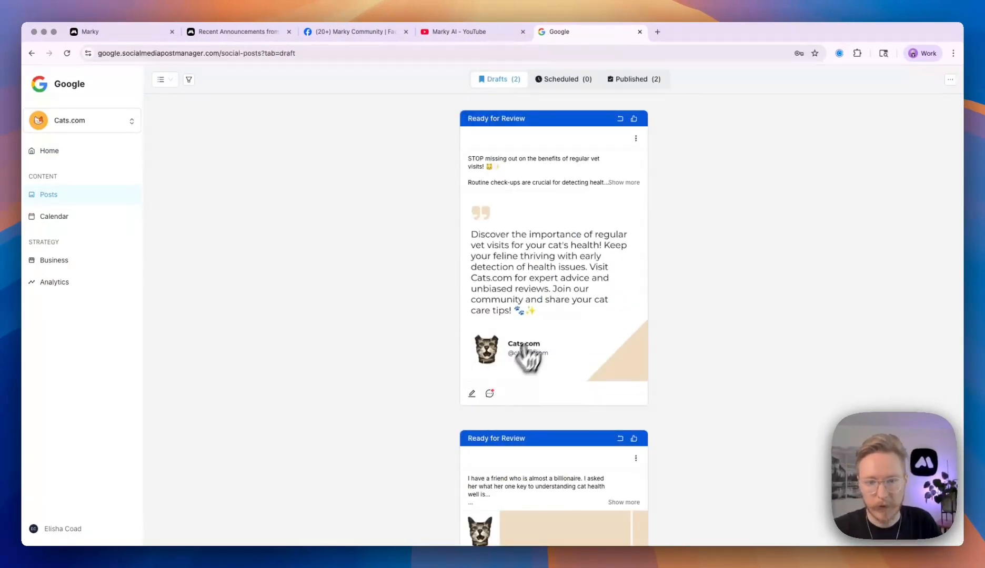
click(539, 331)
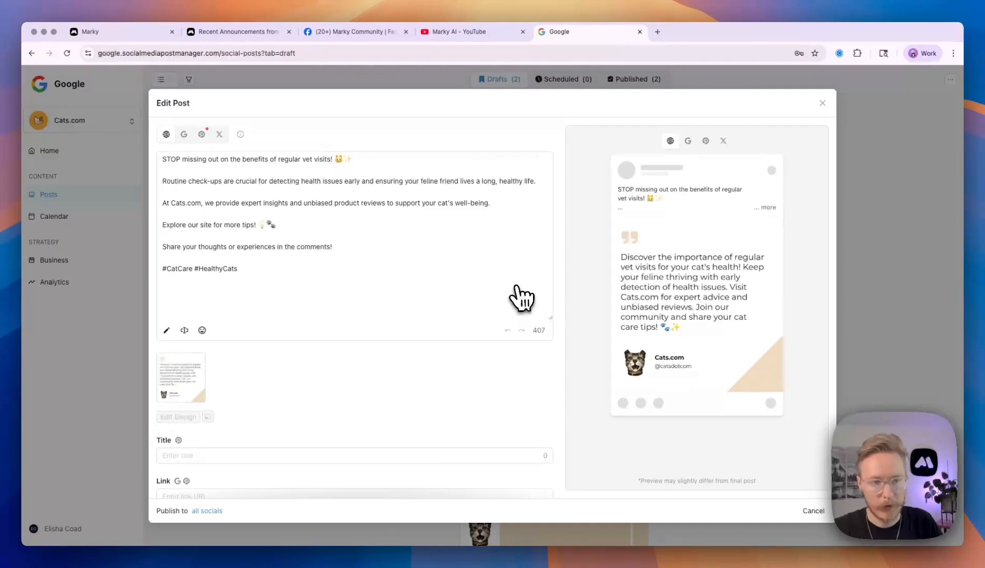
scroll(518, 296, down, 1)
click(82, 297)
Browse the portal's calendar, business page, analytics and drafts, then return to the Marky agency tab.
click(81, 218)
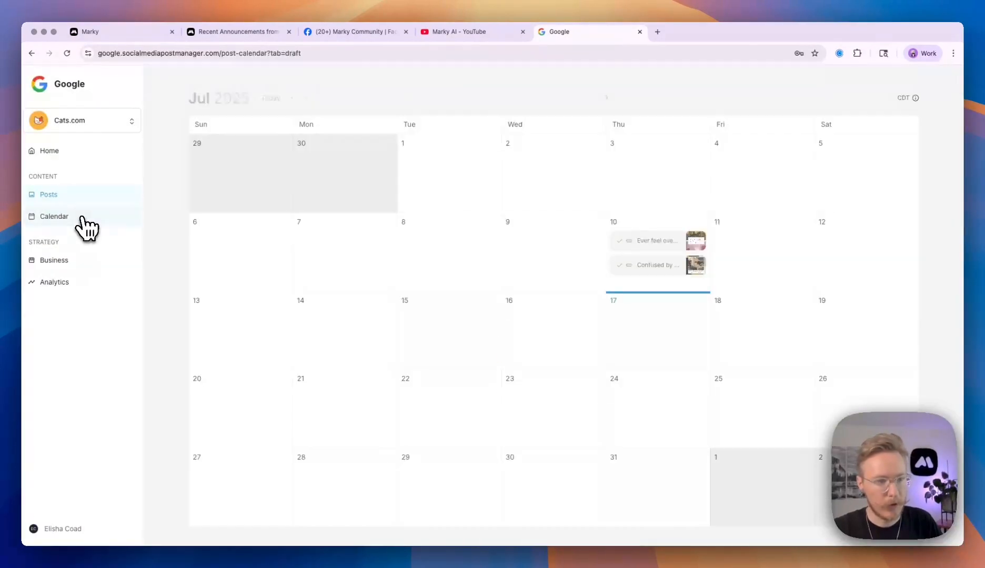
click(79, 259)
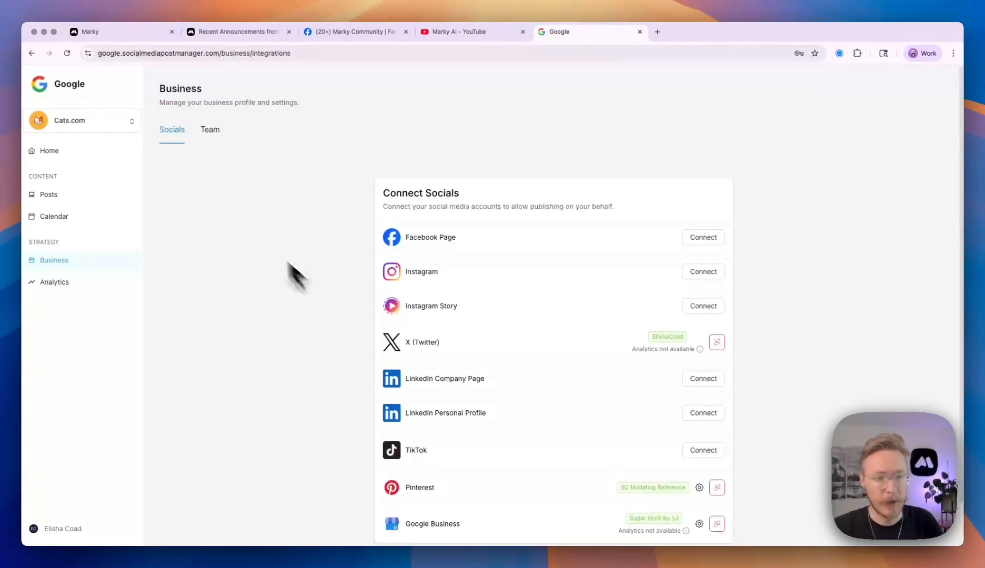
click(99, 280)
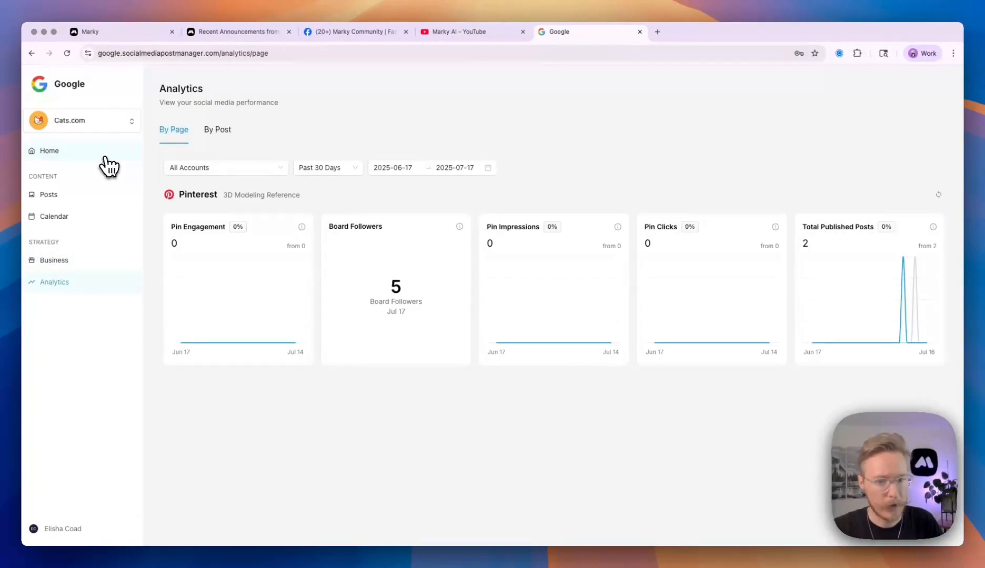
click(85, 204)
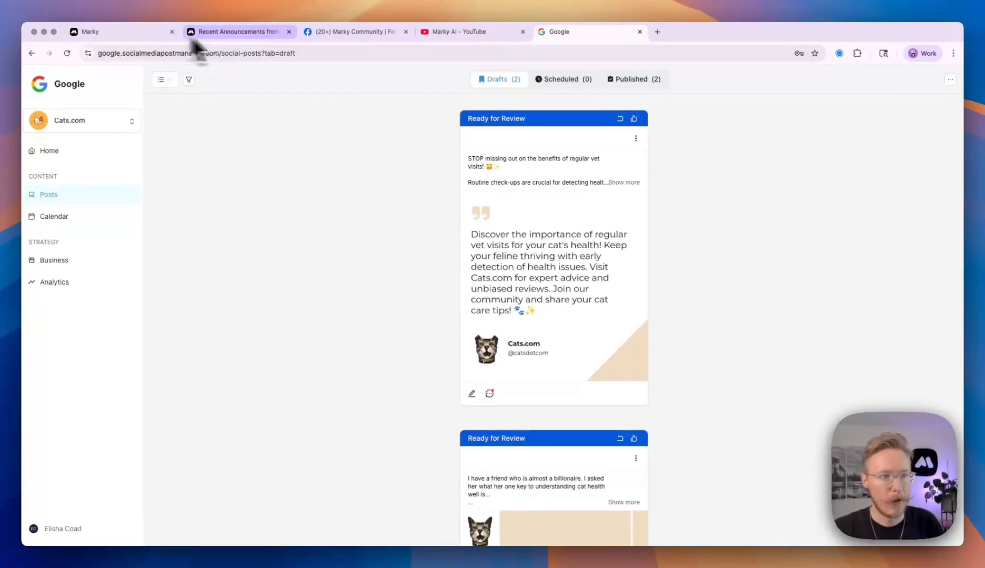
click(131, 35)
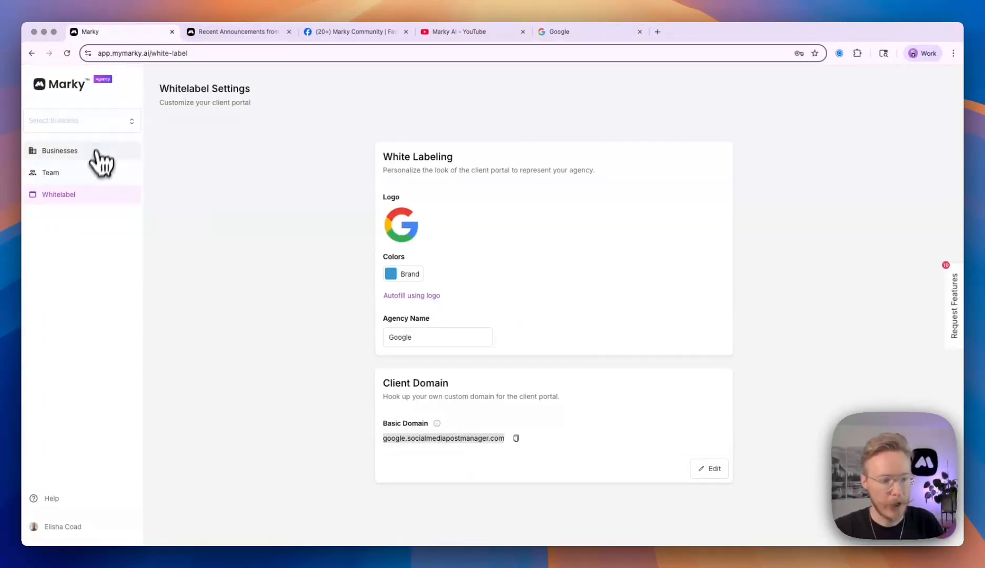
Check which businesses the team member can access, then return to the Businesses list.
click(94, 182)
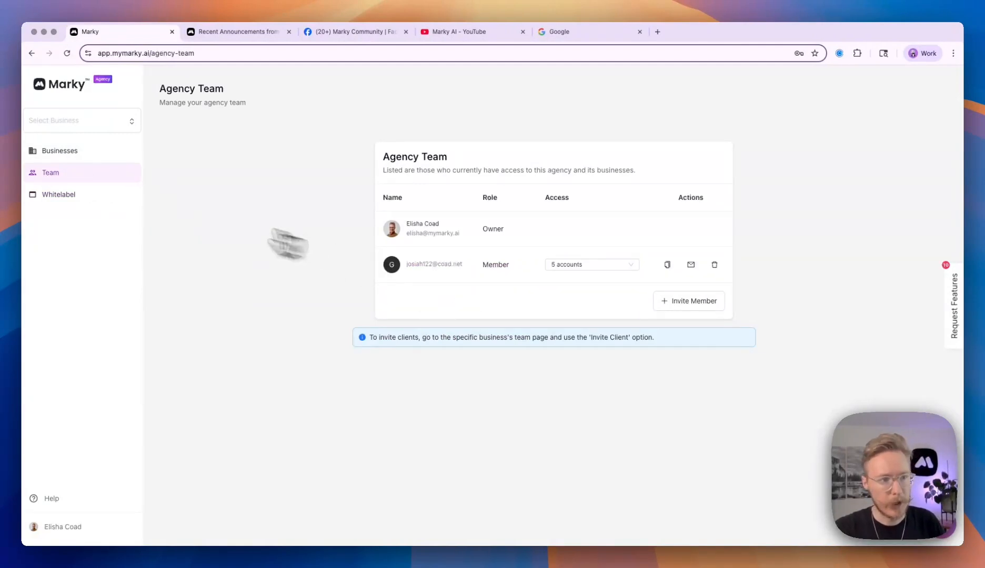
click(592, 265)
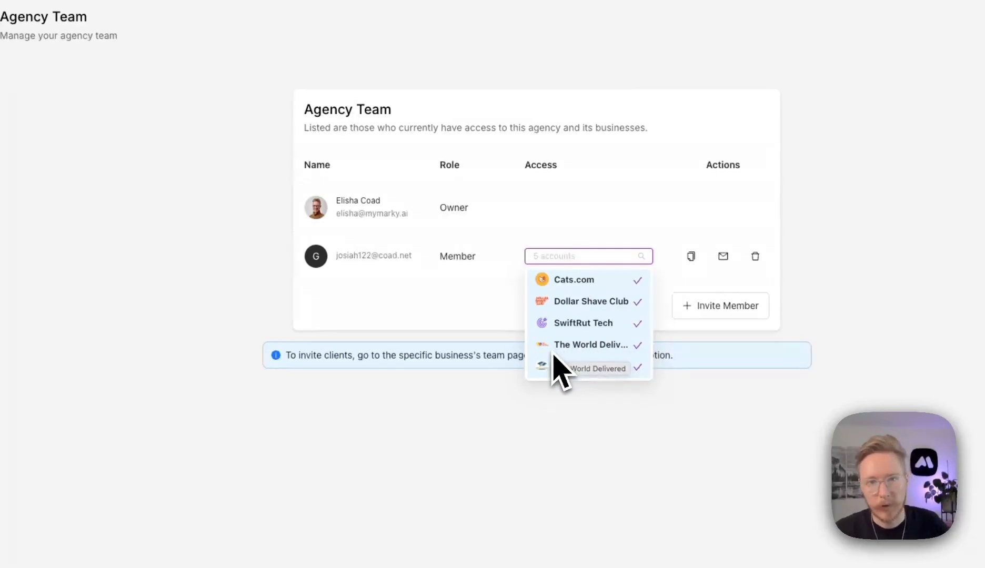
click(467, 325)
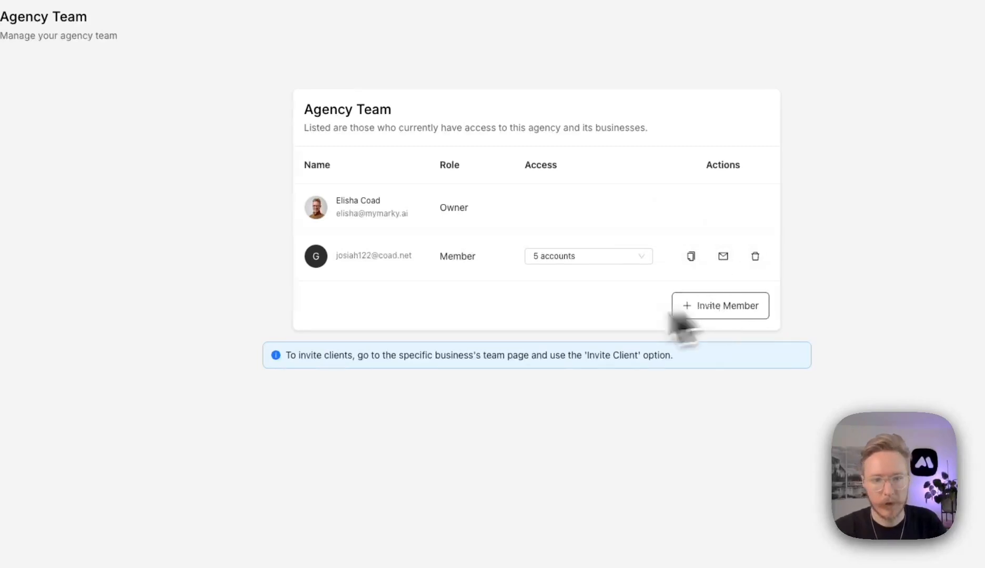
click(123, 154)
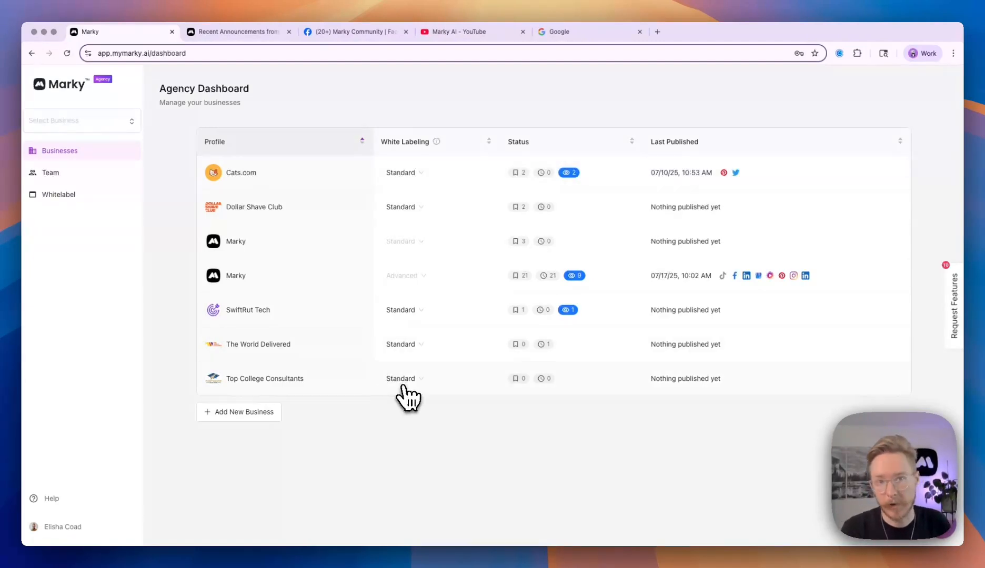
mouse_move(437, 143)
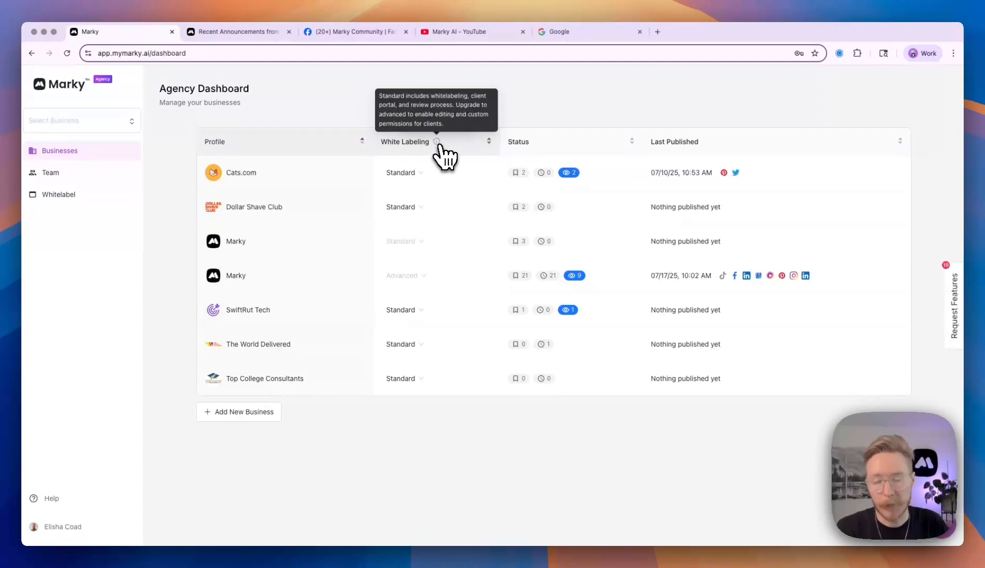
click(409, 175)
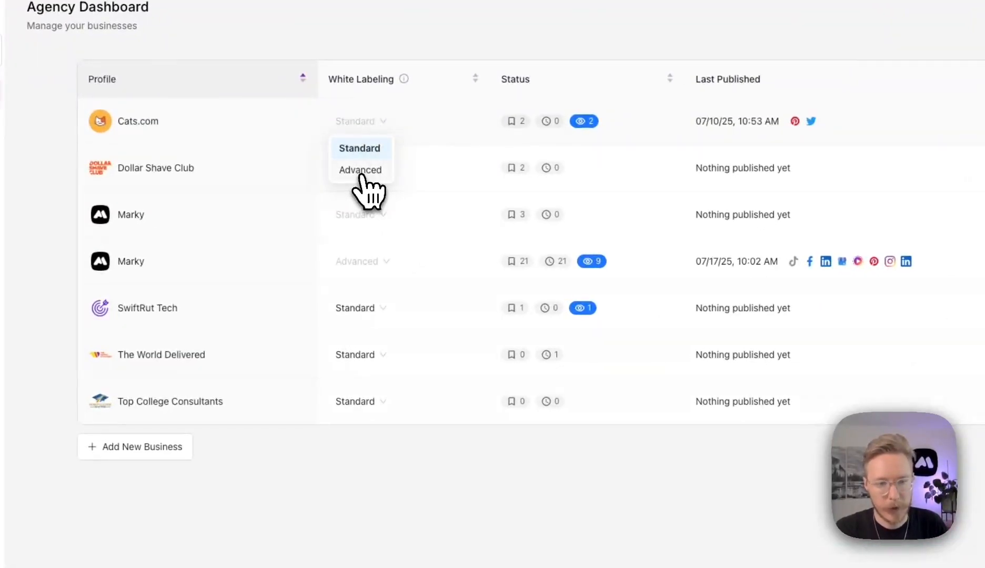
click(363, 174)
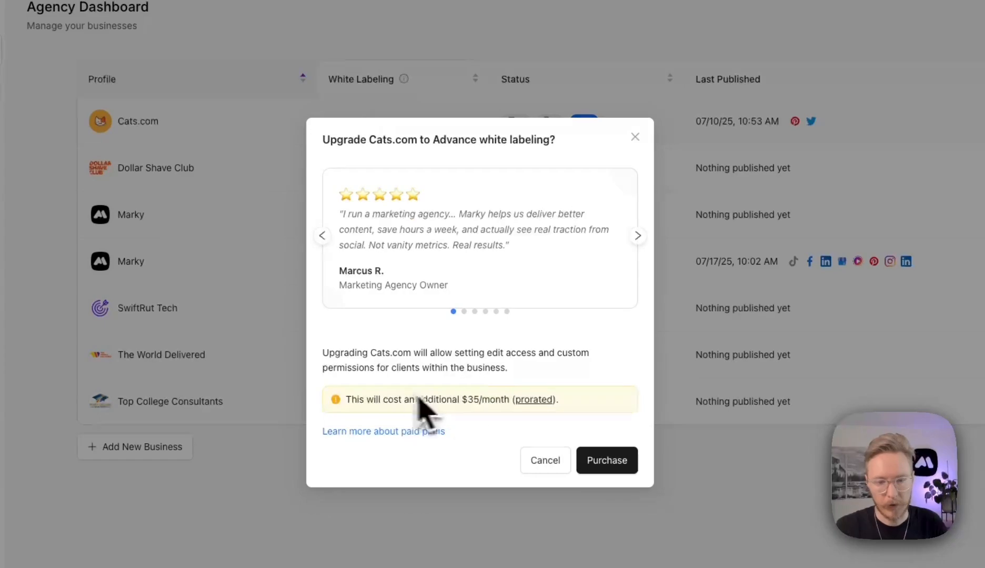
click(545, 461)
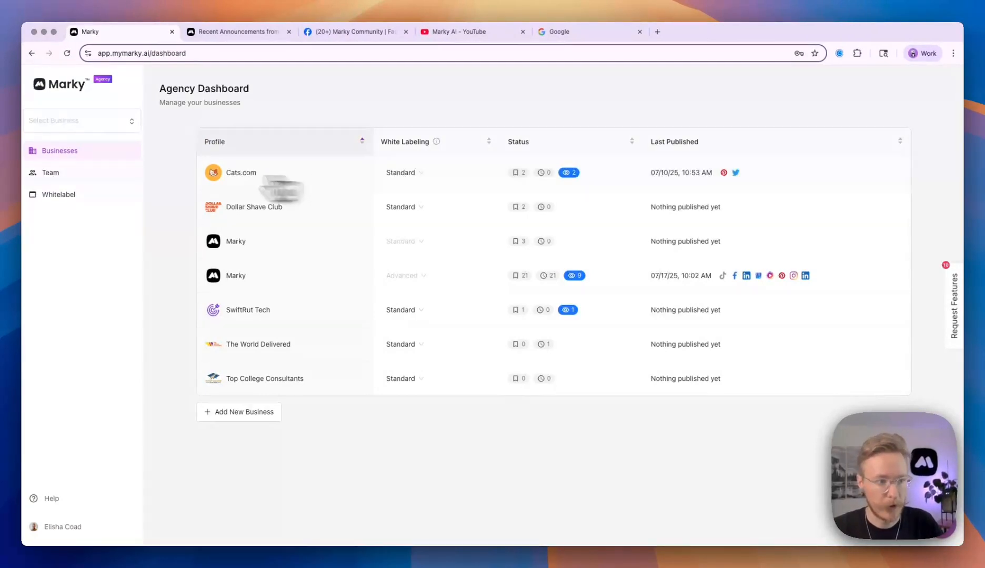
Open the second Marky business's settings and view its social connections and Team tab.
click(237, 276)
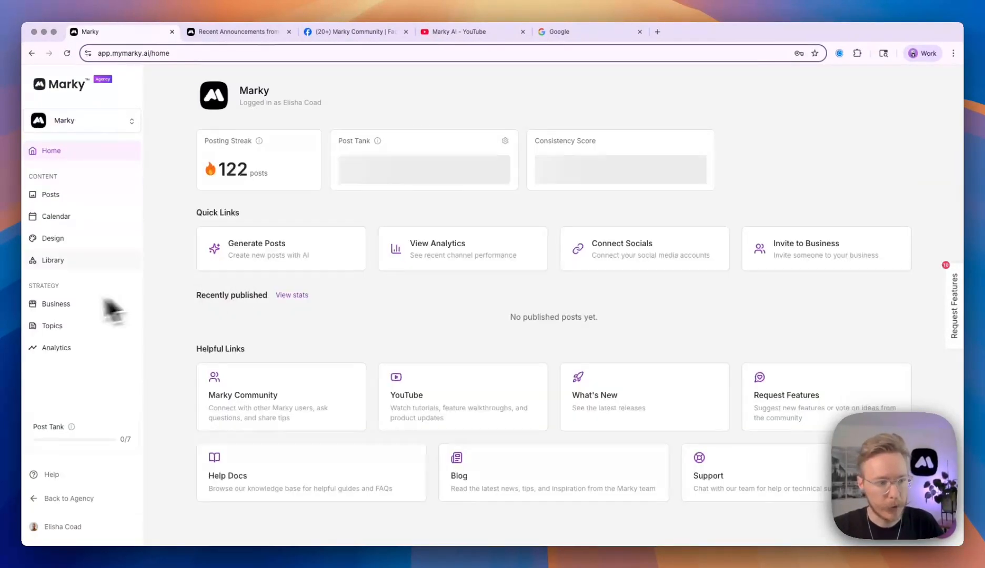
click(53, 304)
click(302, 129)
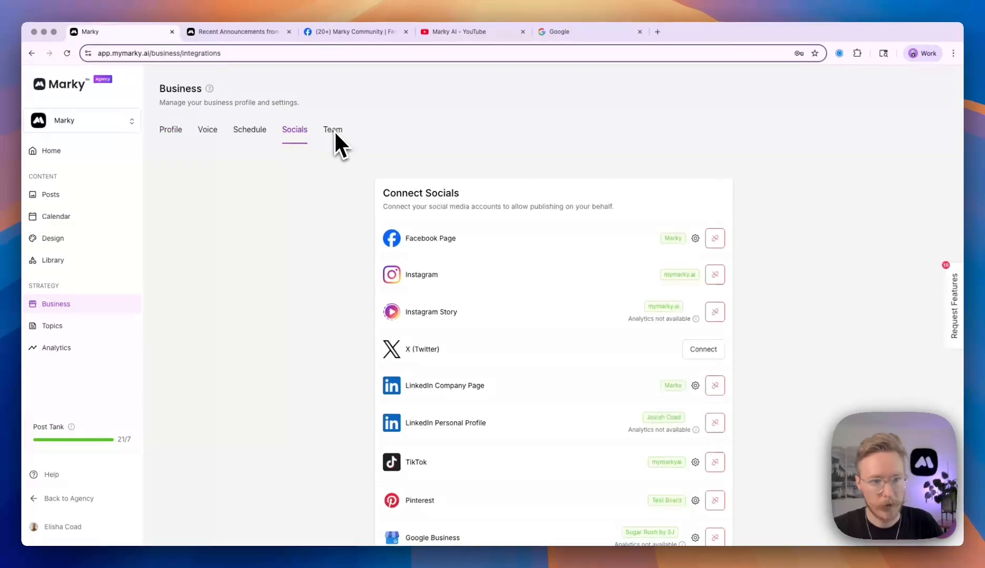
click(334, 130)
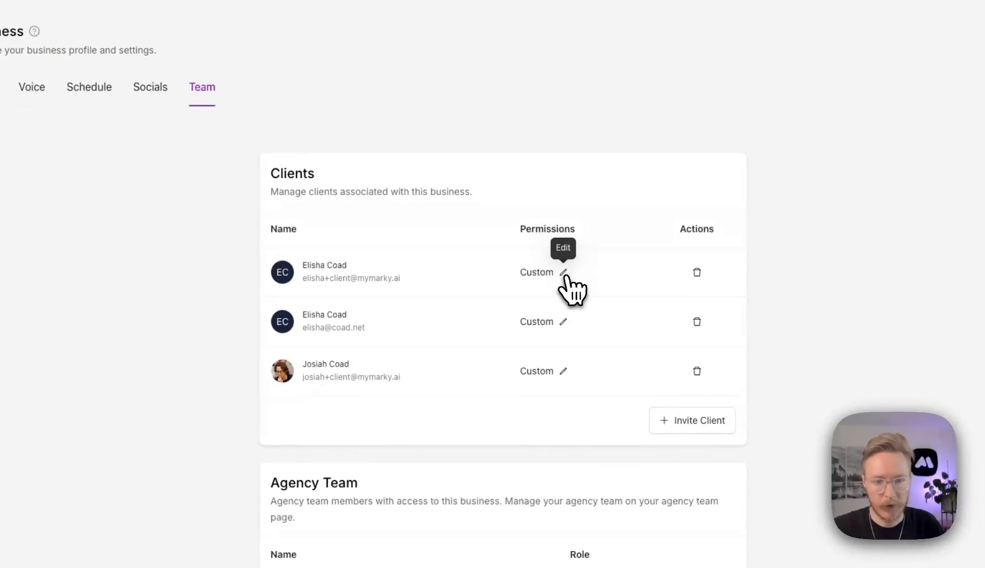
click(563, 273)
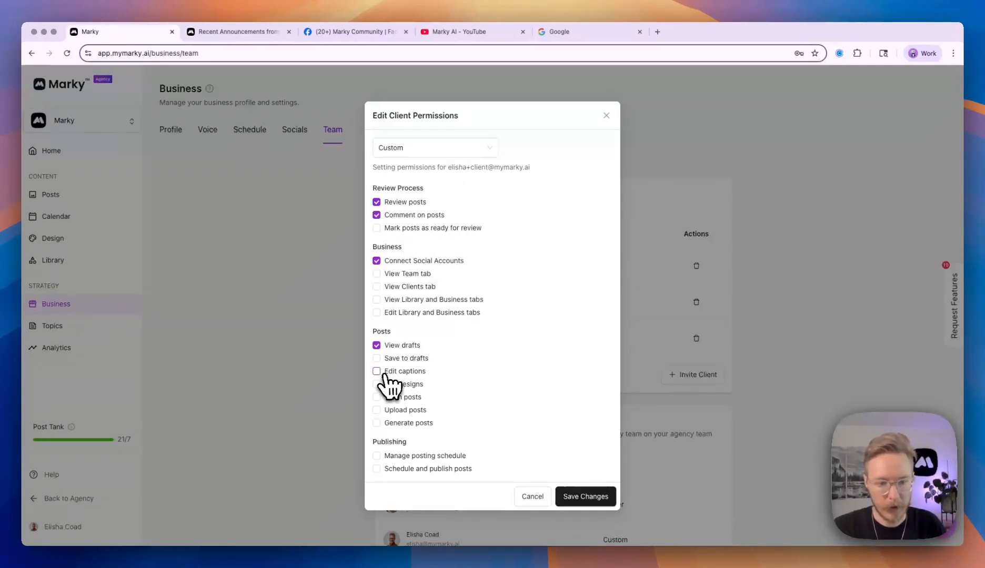
click(453, 153)
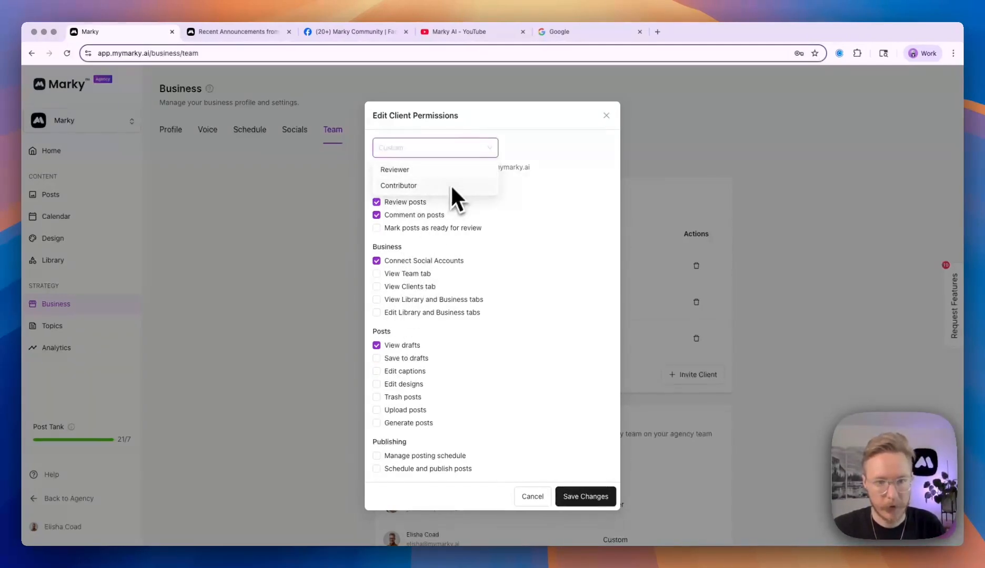
click(432, 186)
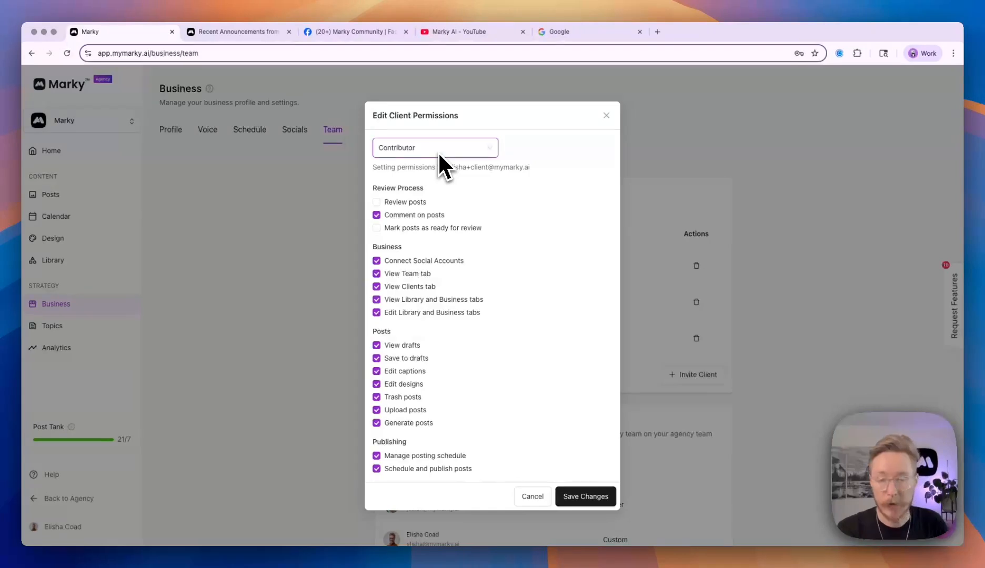
click(606, 117)
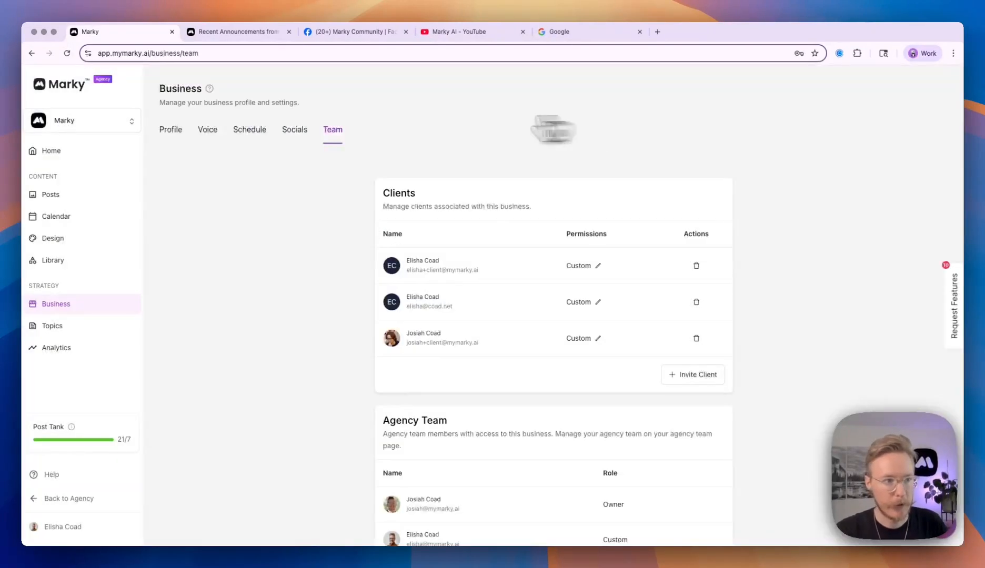
click(79, 123)
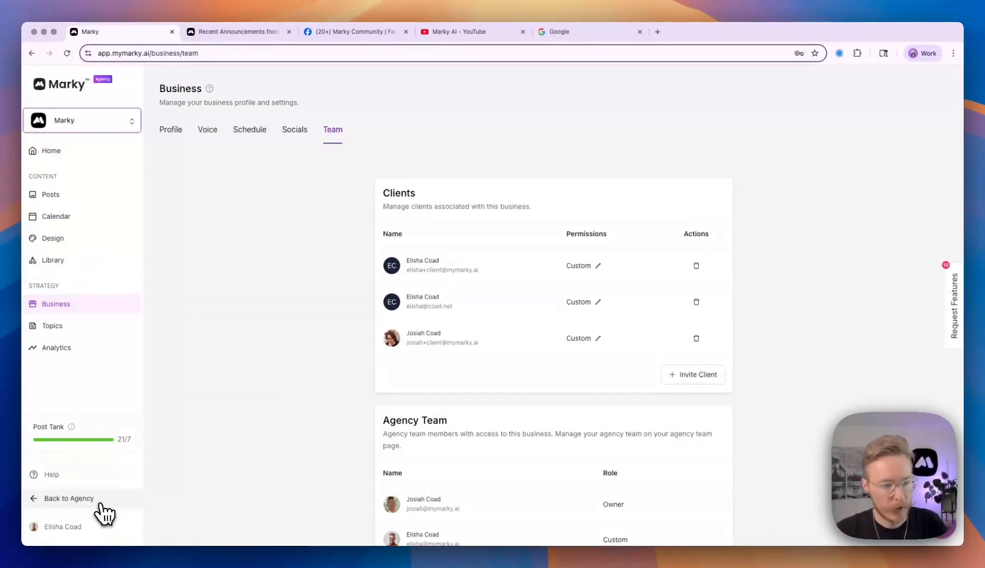
Return to the agency dashboard and open Marky's Pricing Plans page (Personal $19, Professional $37, Agency $158).
click(105, 500)
click(129, 122)
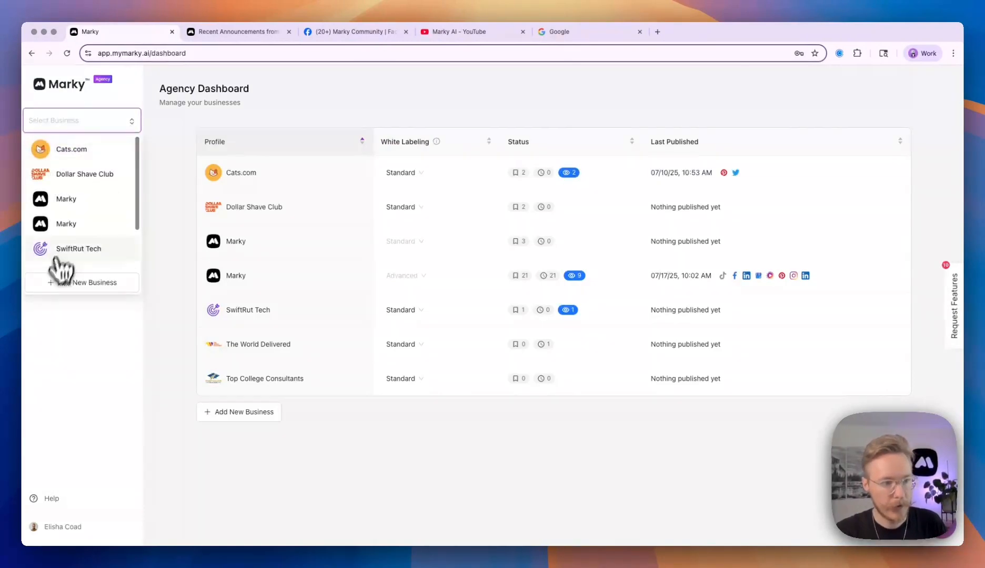
click(221, 413)
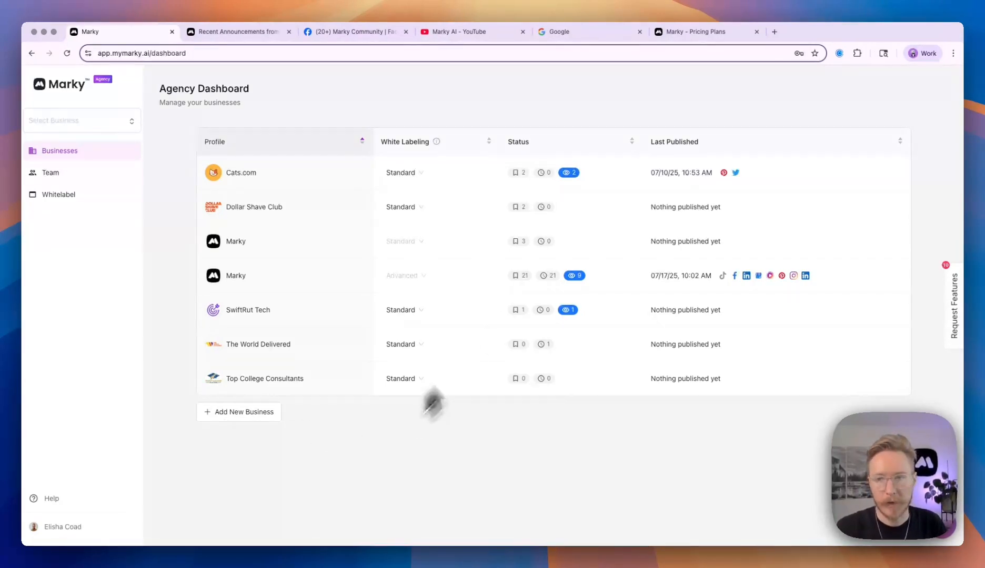
click(700, 35)
Review the pricing plans and the plan comparison table on the Pricing Plans tab.
scroll(388, 330, up, 15)
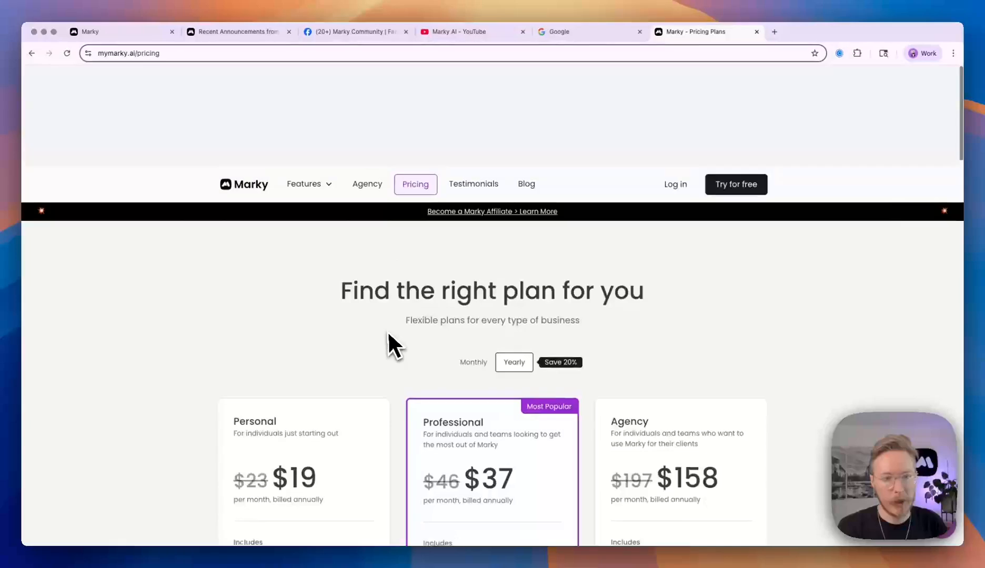
scroll(412, 228, down, 5)
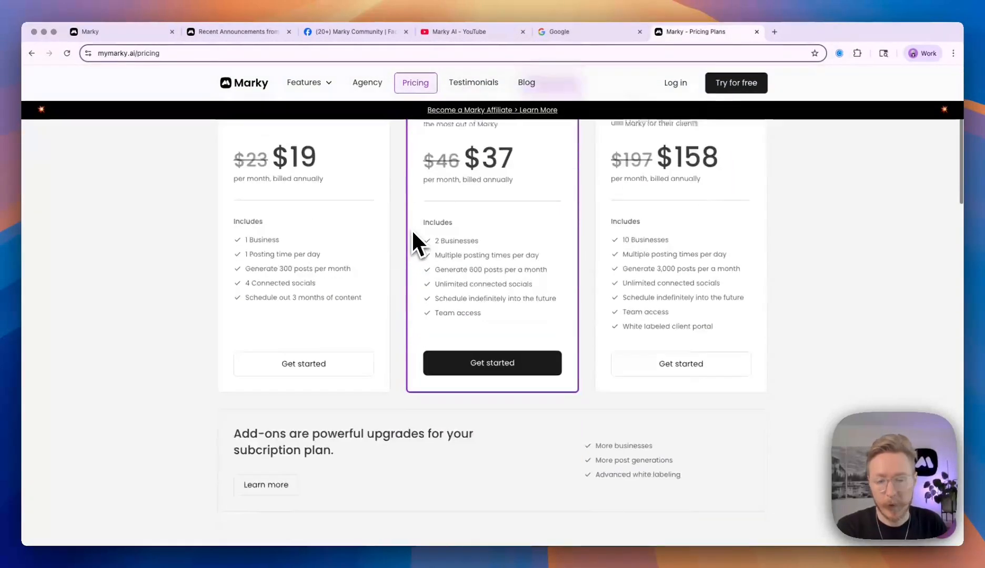
scroll(411, 228, down, 5)
scroll(411, 229, down, 13)
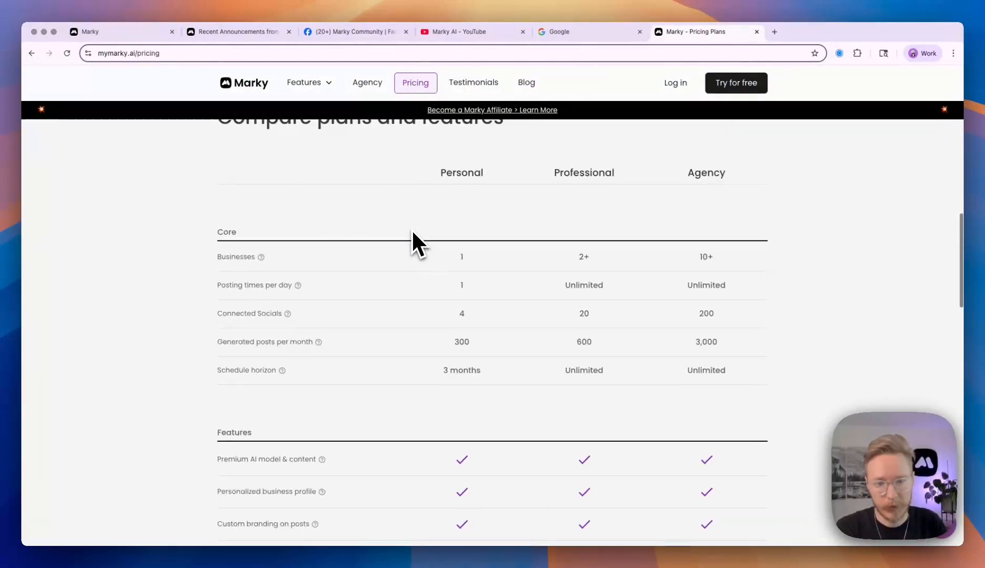
scroll(413, 233, down, 6)
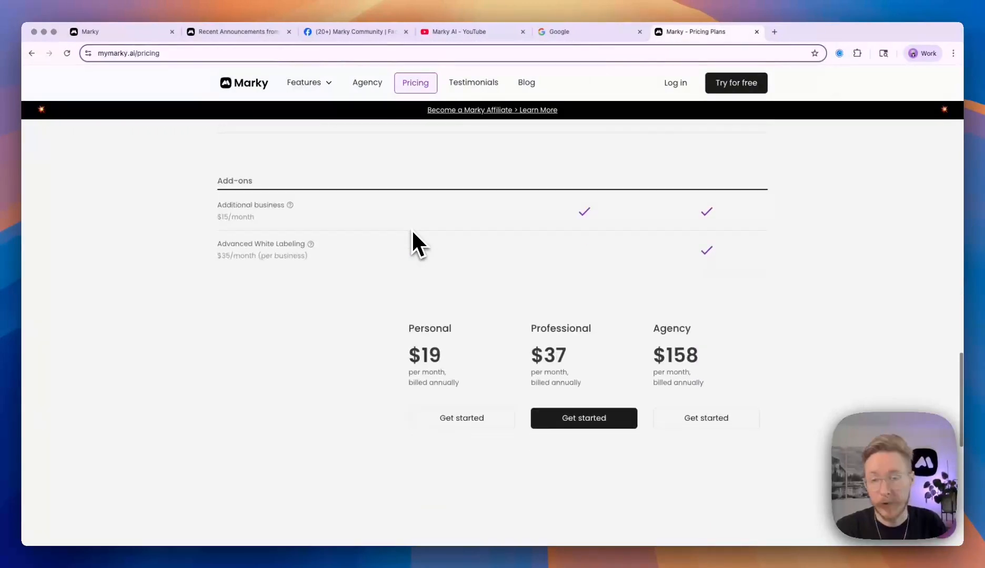
scroll(414, 233, up, 1)
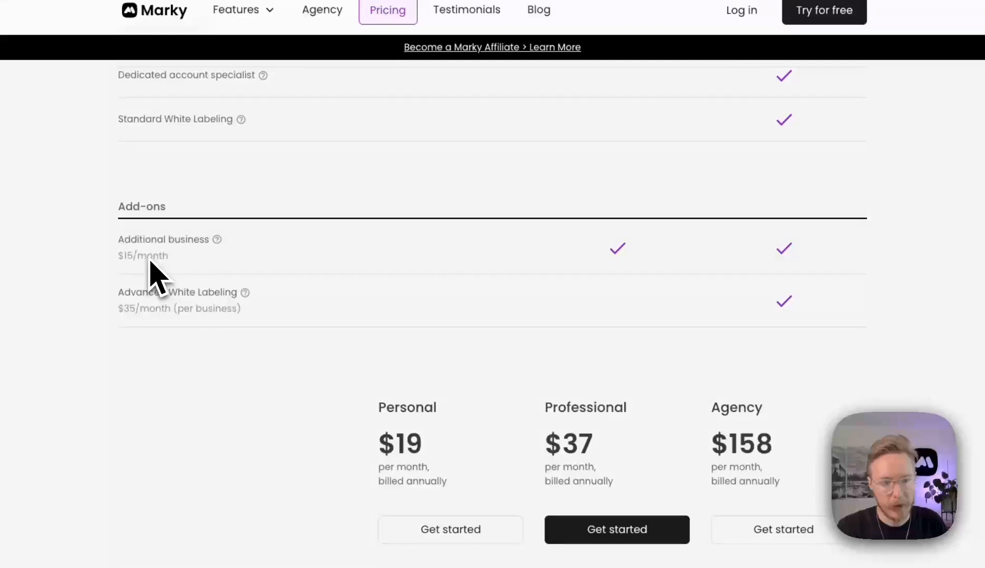
Check the Advanced White Labeling add-on price info and return to the Agency Dashboard.
mouse_move(180, 303)
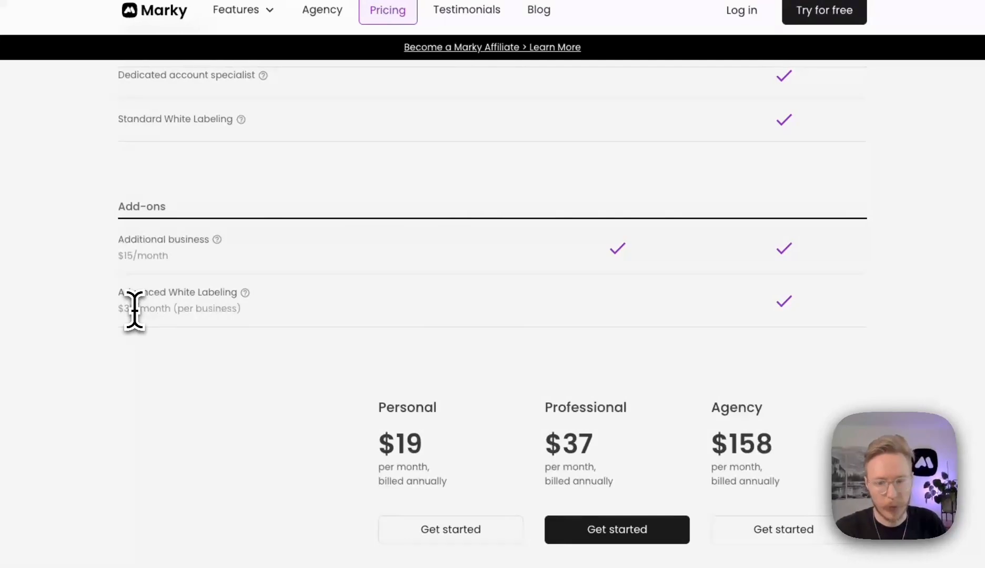
scroll(135, 311, up, 15)
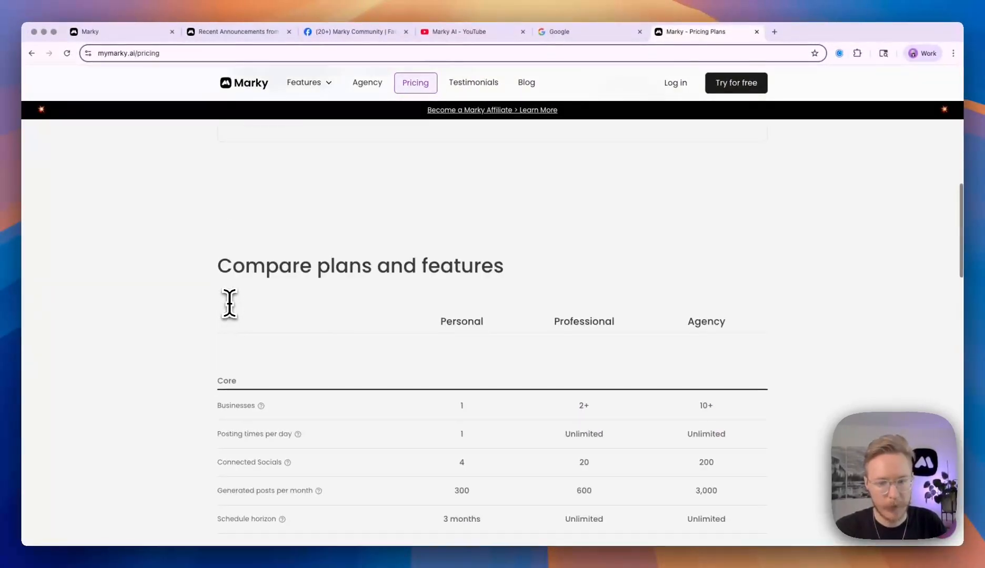
click(144, 33)
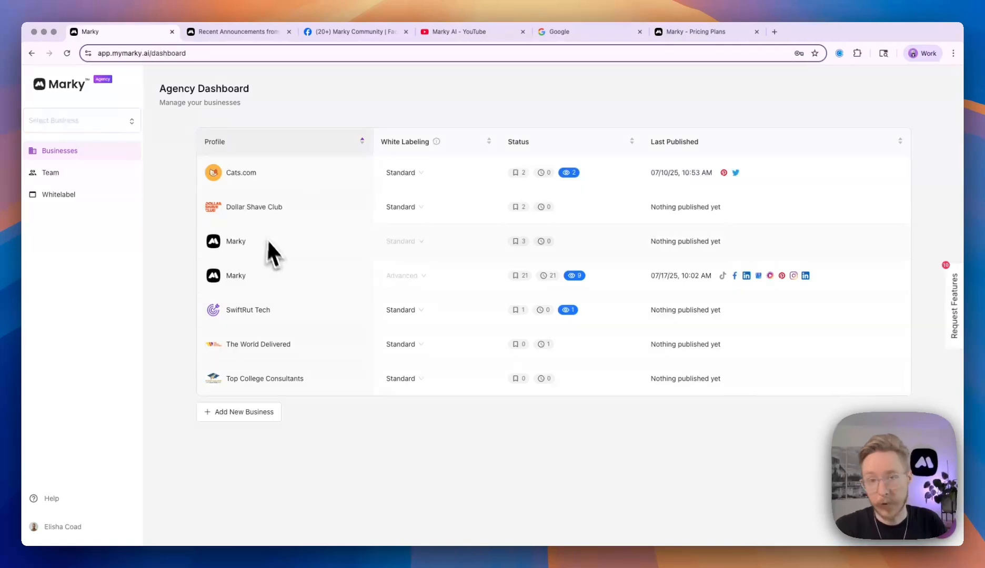